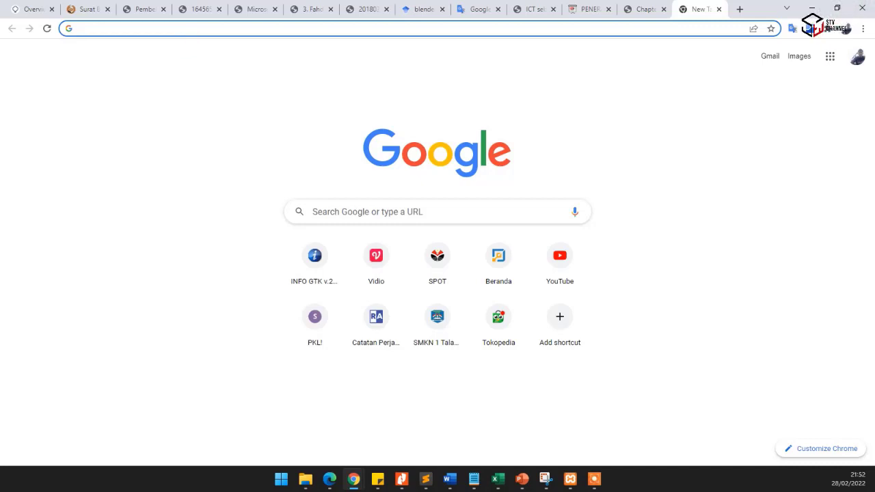
- Open phpMyAdmin on the local server at localhost/phpmyadmin
left_click(90, 27)
type("localhost/")
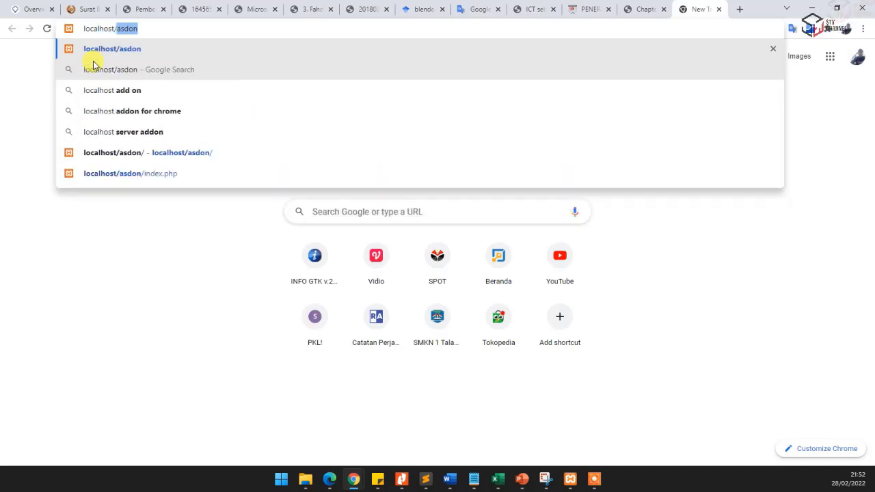
type("p")
key("Return")
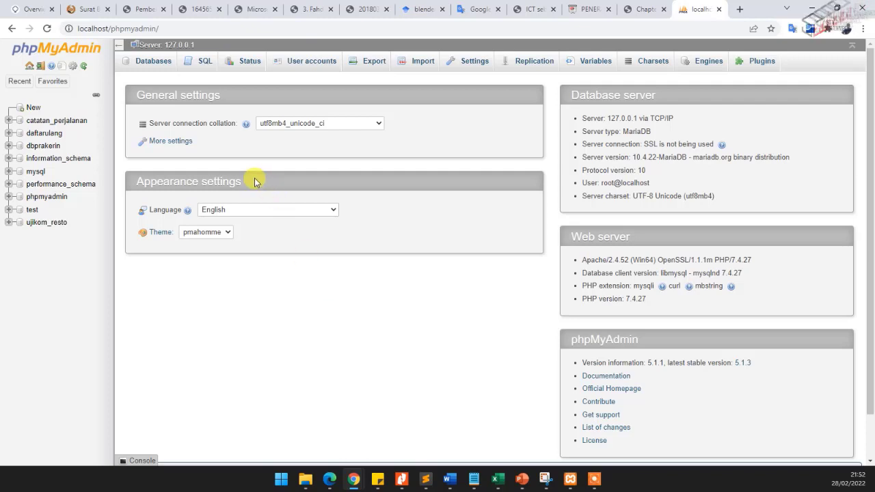
- Examine the tables and columns of the catatan_perjalanan database in its Designer diagram
left_click(67, 125)
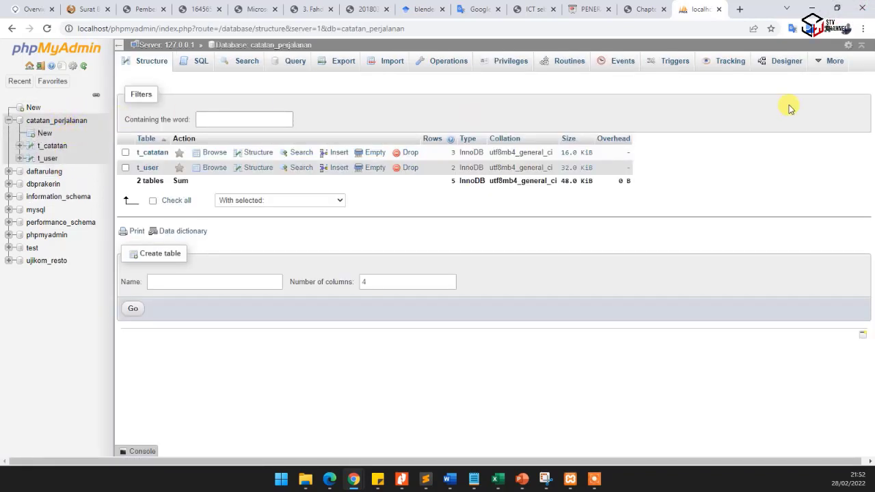
left_click(788, 66)
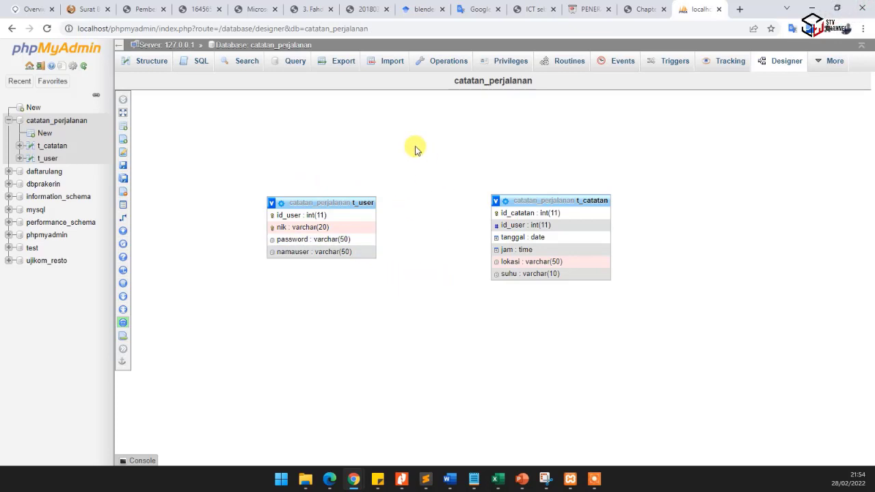
left_click(272, 160)
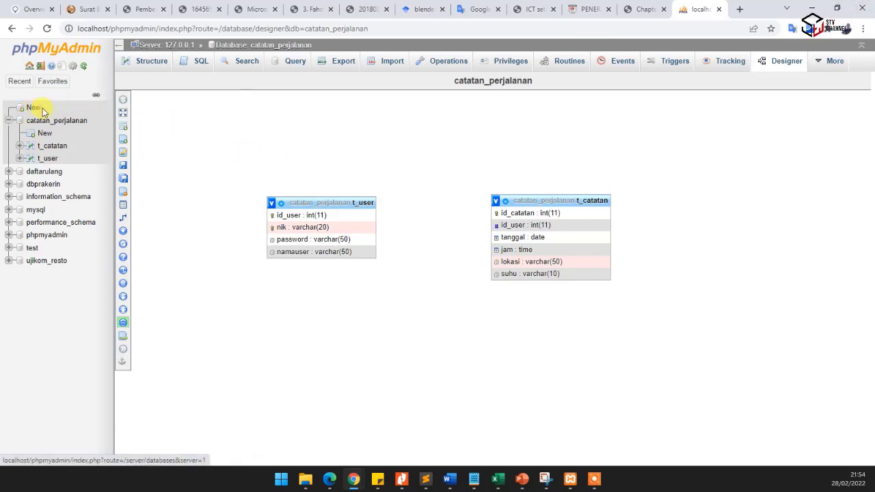
- Create a new database named catatan_perjalanan_copy with the utf8mb4_general_ci collation
left_click(168, 45)
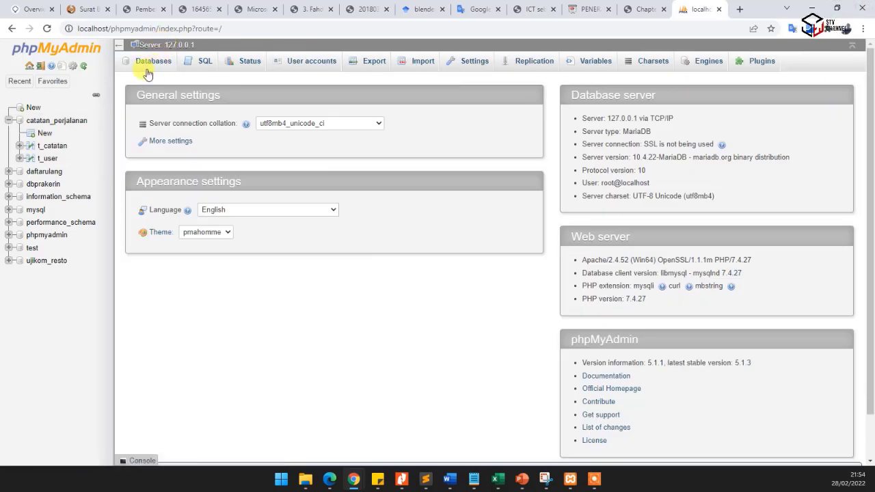
left_click(151, 64)
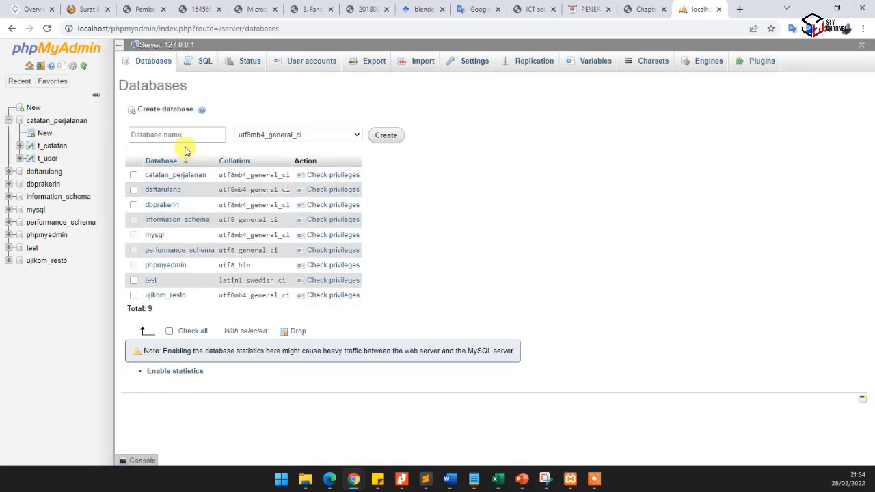
left_click(184, 134)
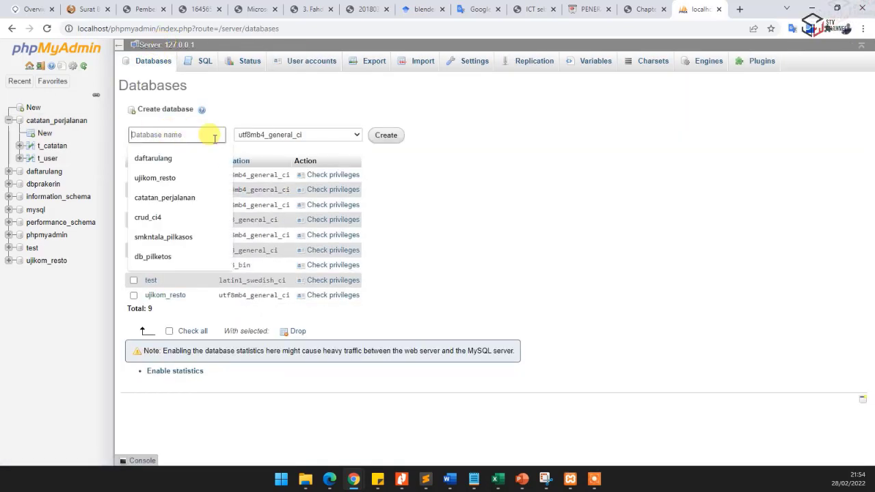
left_click(244, 99)
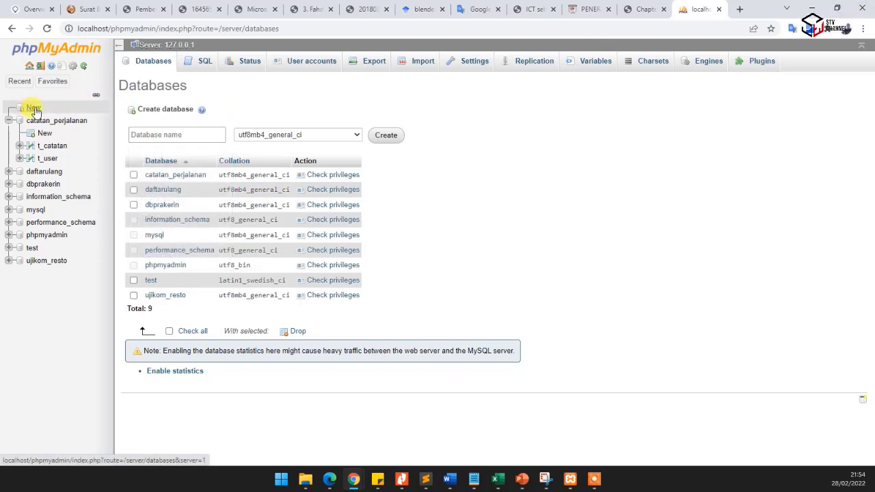
left_click(155, 134)
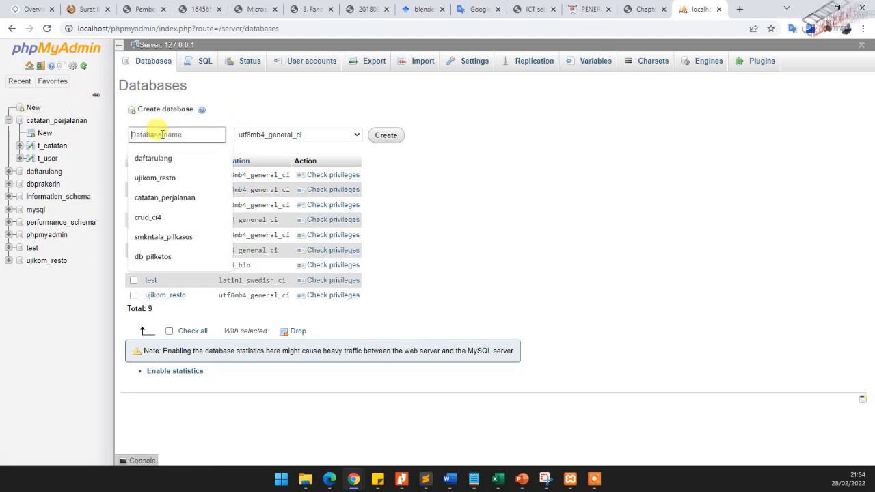
type("catatan_perjal")
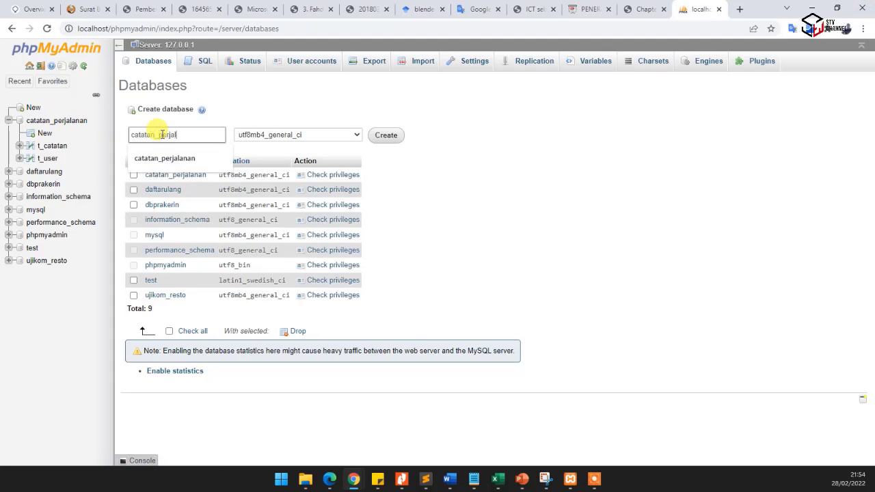
type("anan_copy")
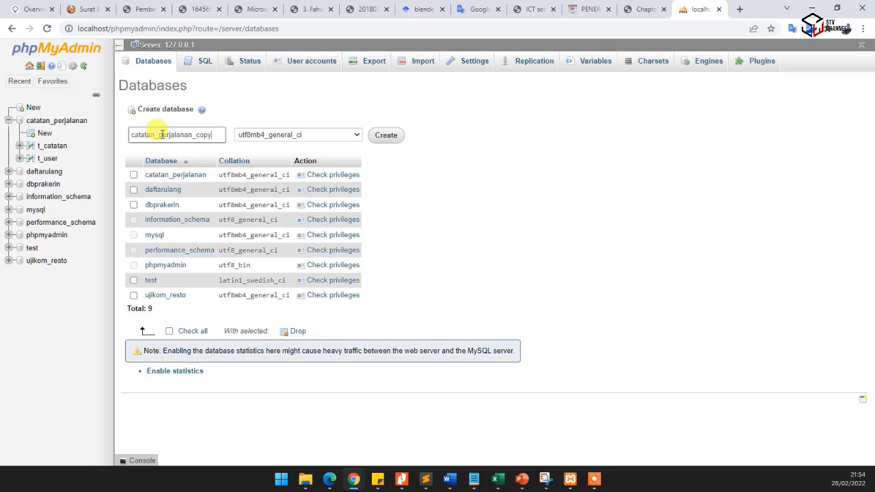
left_click(393, 143)
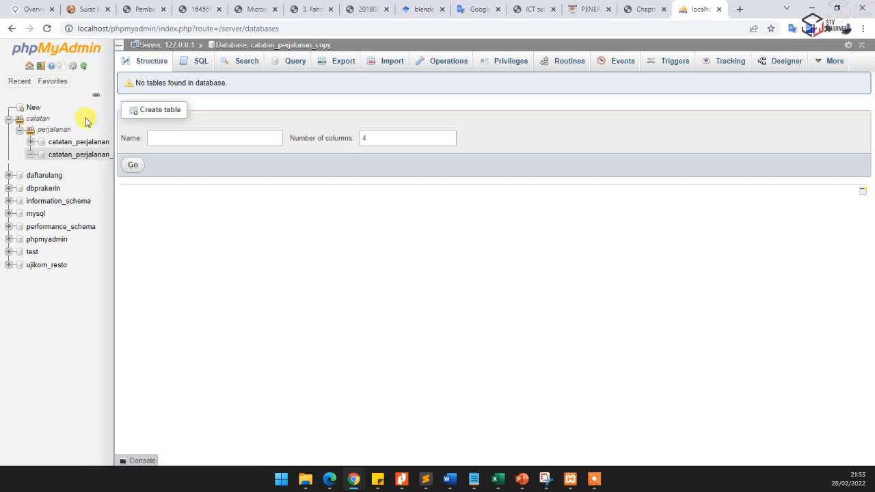
- Open the original catatan_perjalanan database in a separate browser tab and display its Designer diagram for reference
right_click(87, 145)
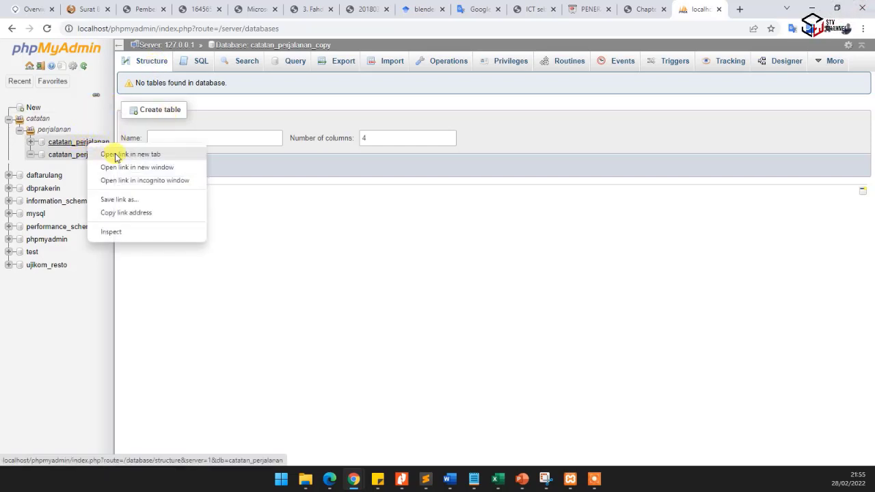
left_click(116, 155)
left_click(700, 10)
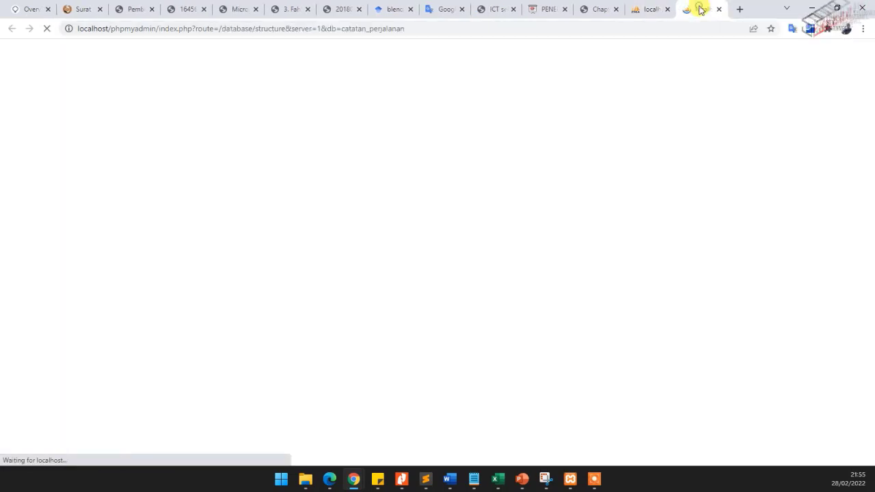
left_click(775, 59)
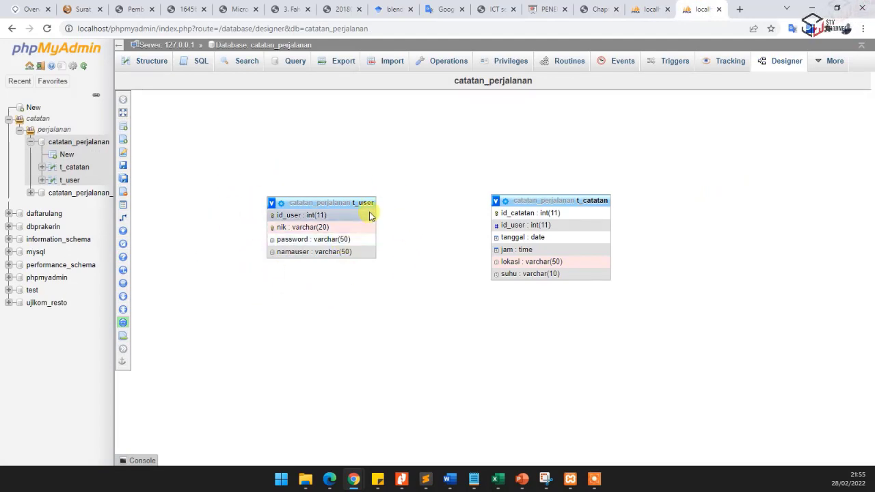
- Start a new table named t_user with 4 columns in the catatan_perjalanan_copy database, checking the original diagram for reference
left_click(657, 8)
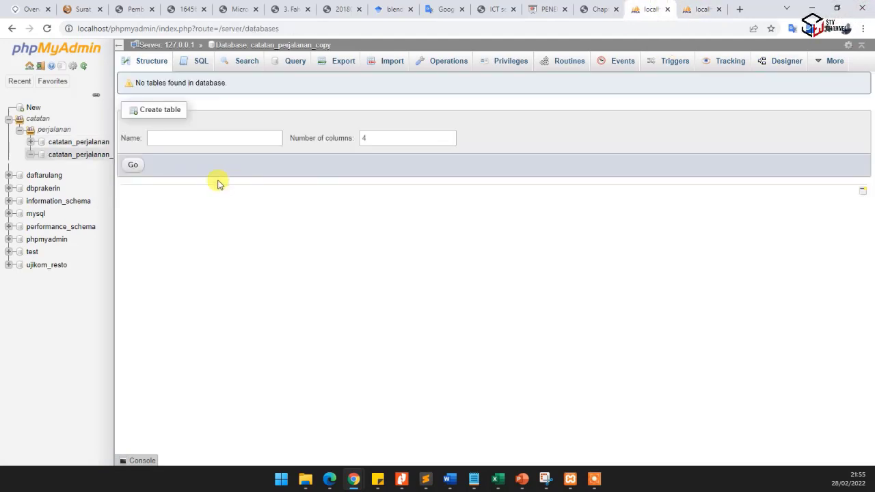
left_click(195, 138)
type("t_user")
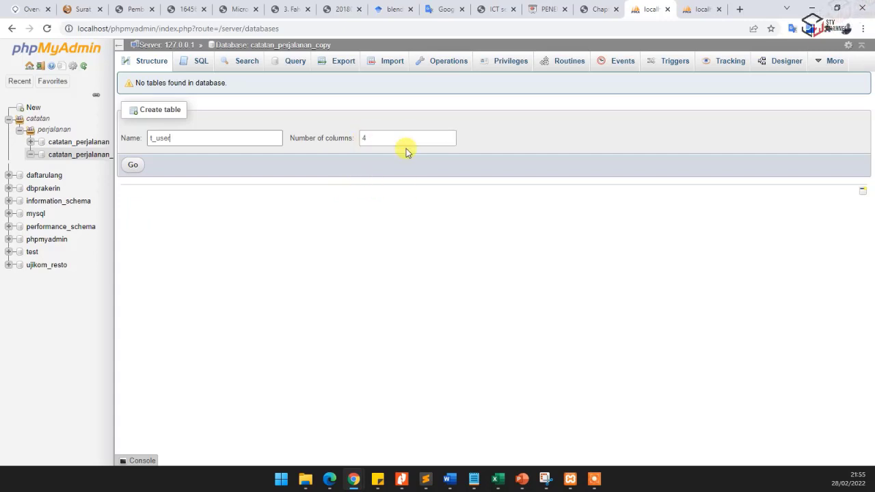
left_click(692, 9)
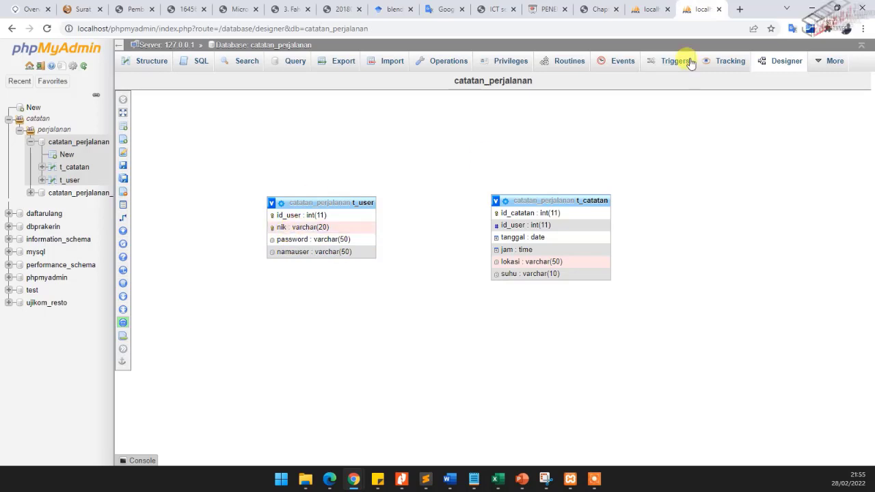
left_click(651, 8)
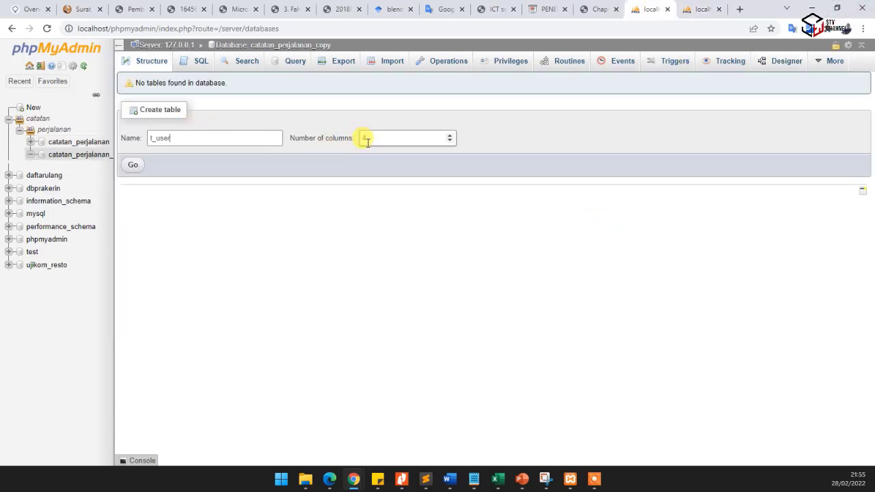
left_click(135, 166)
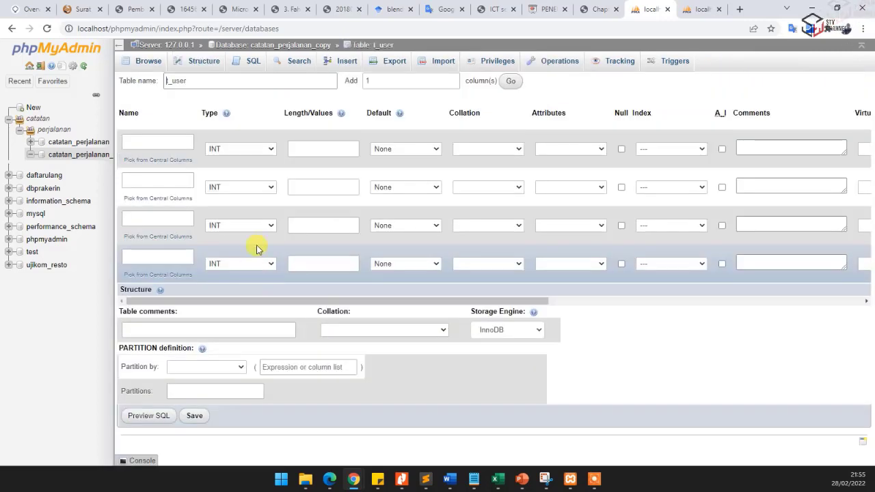
- Define the first column of t_user as id_user, type INT, with a PRIMARY index and auto-increment
left_click(166, 145)
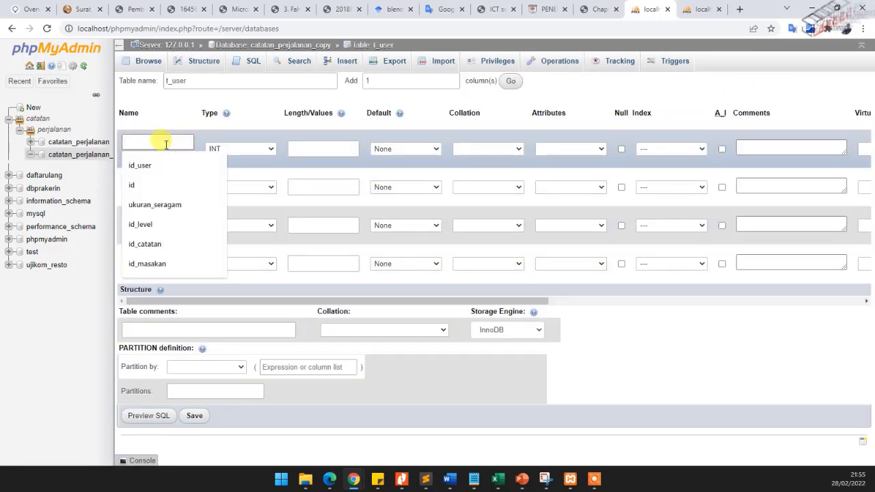
type("id_us")
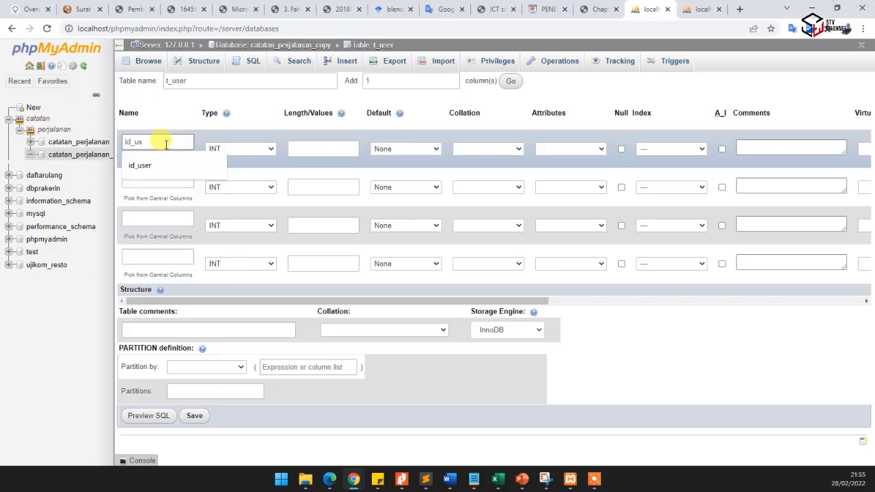
left_click(161, 165)
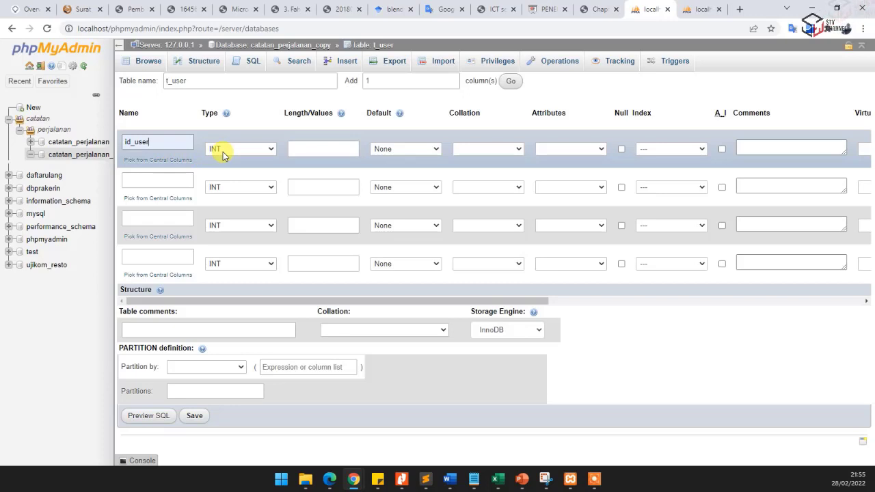
left_click(313, 151)
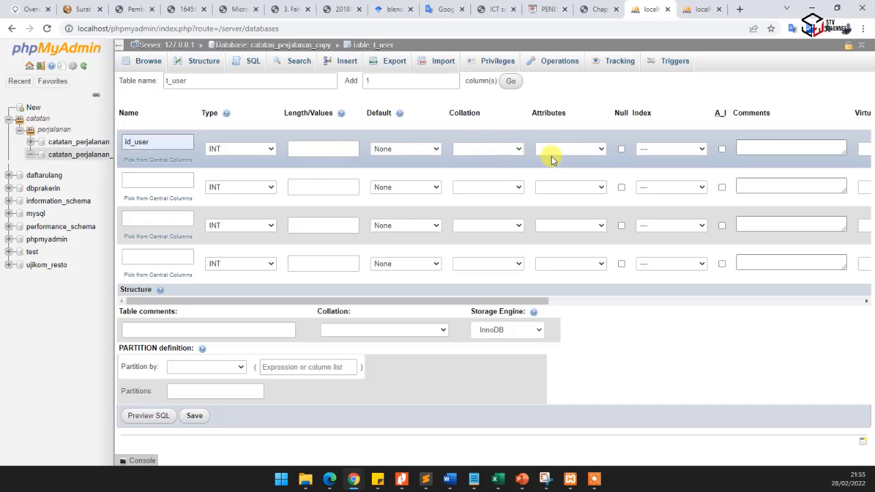
left_click(665, 151)
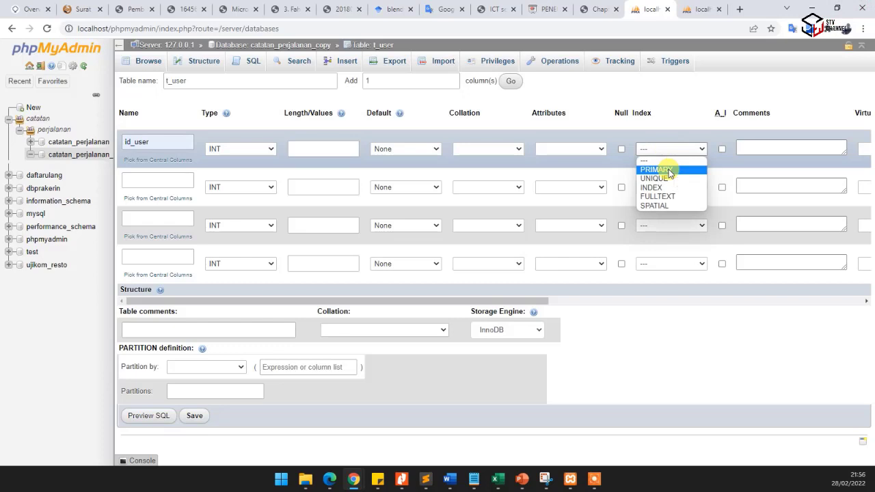
left_click(668, 170)
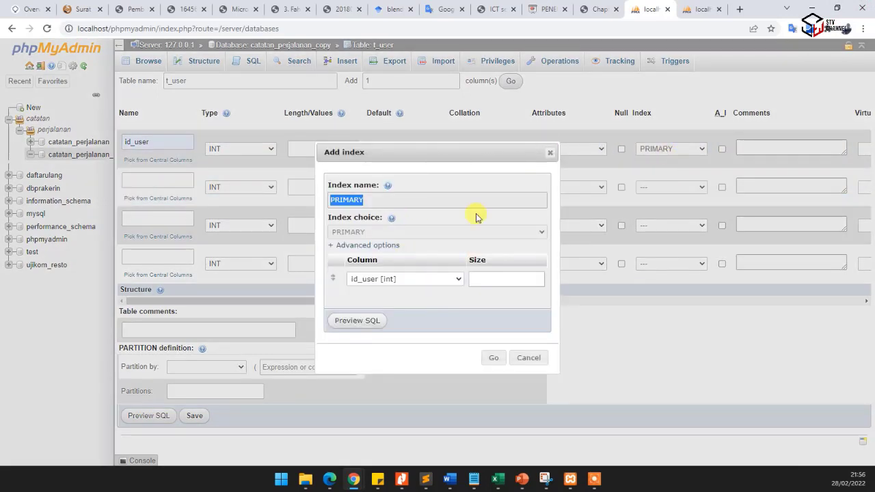
left_click(491, 358)
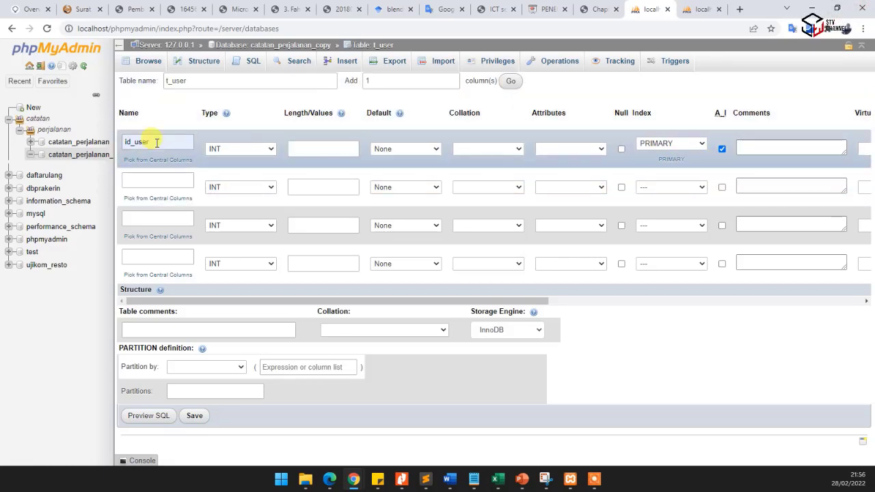
- Define the second column of t_user as nik, type VARCHAR with length 20
left_click(145, 180)
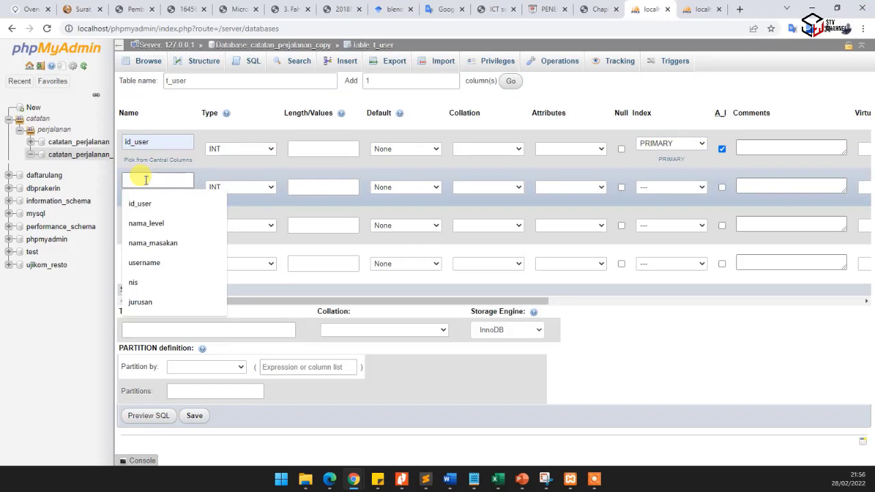
type("nik")
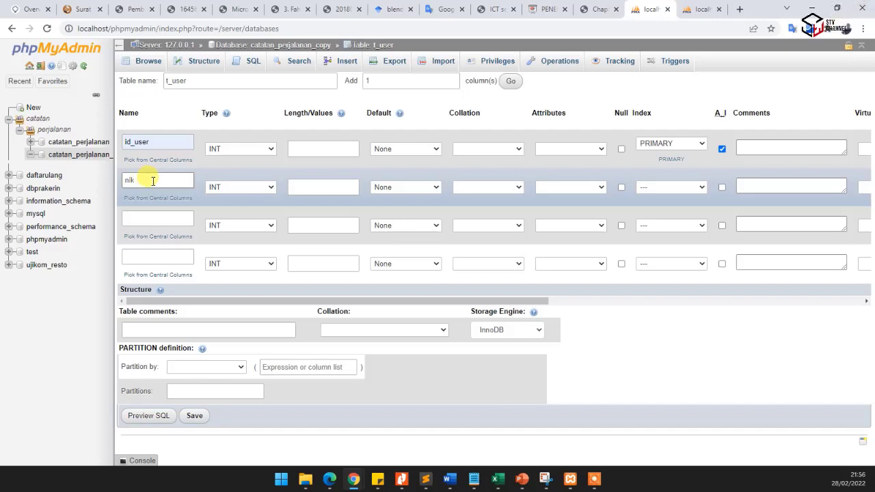
left_click(241, 187)
left_click(237, 206)
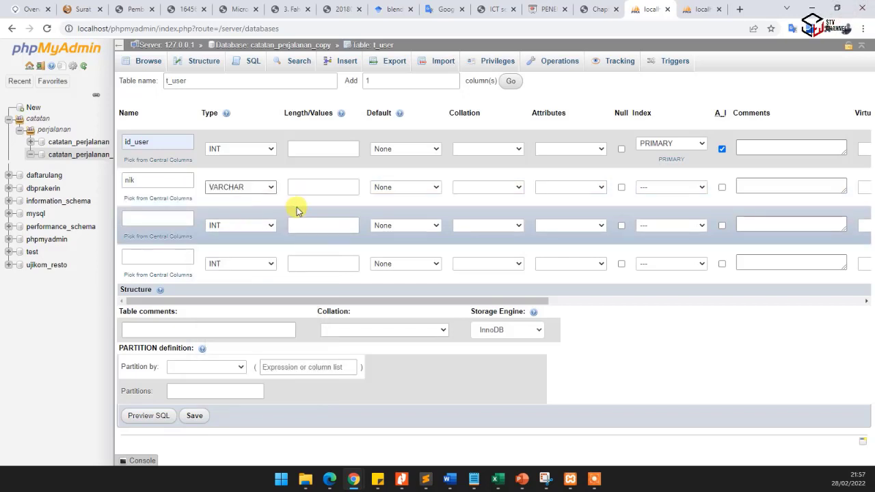
left_click(301, 187)
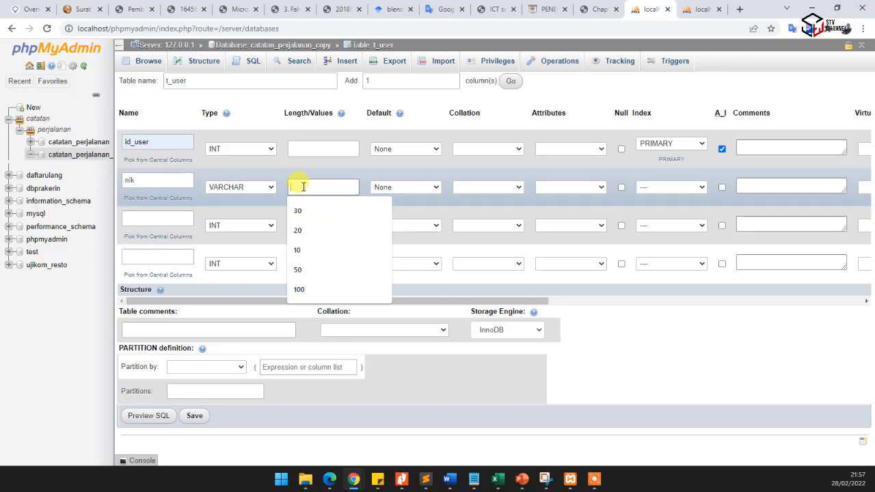
type("20")
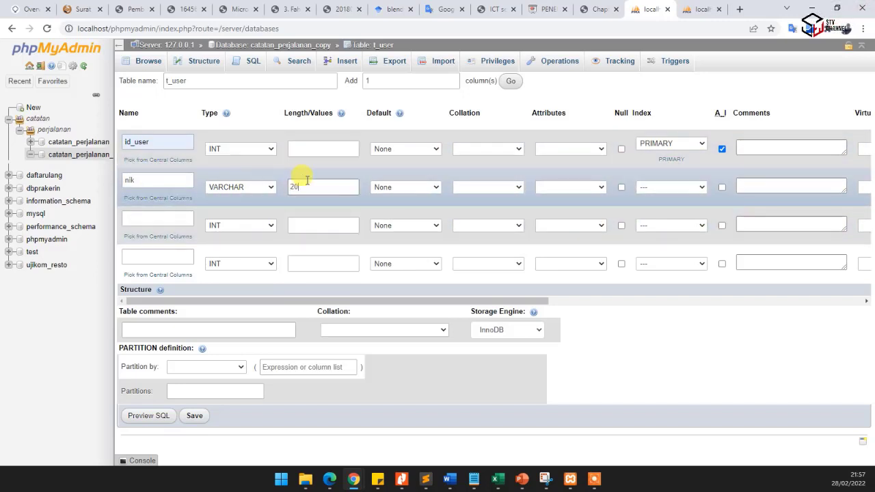
- Define the third column of t_user as password, type VARCHAR with length 50
left_click(145, 218)
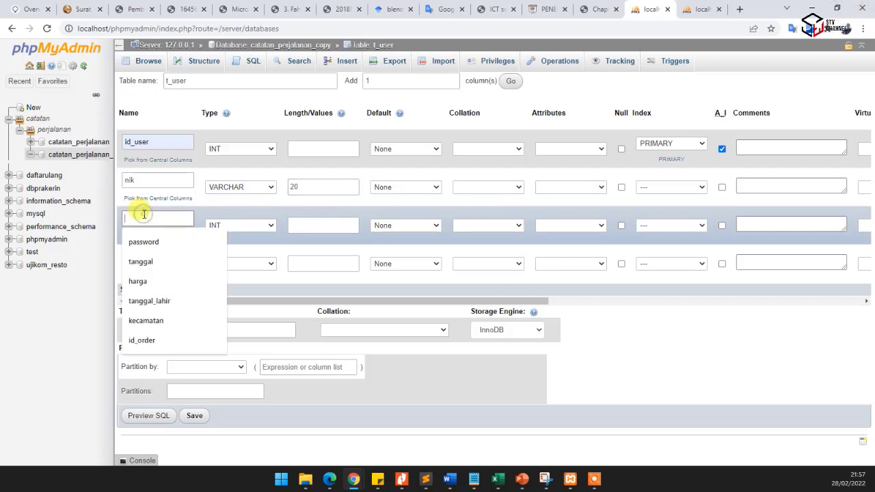
type("password")
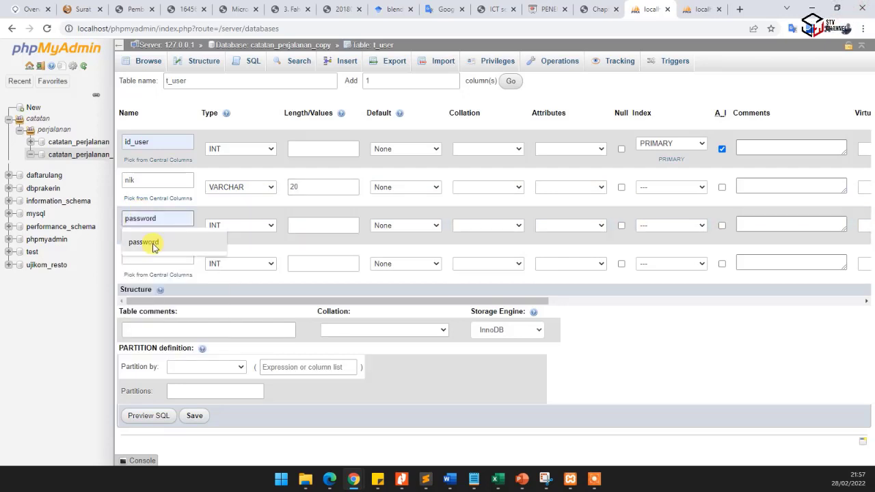
left_click(153, 242)
left_click(217, 226)
left_click(230, 247)
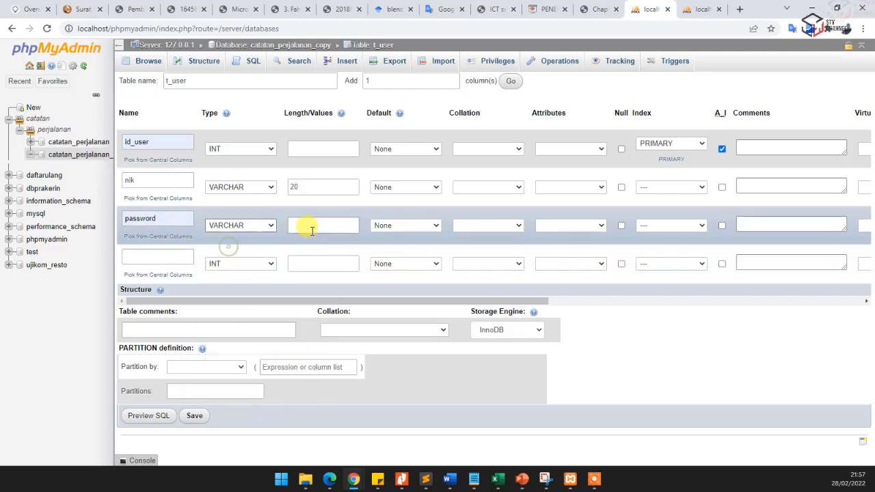
left_click(312, 226)
type("50")
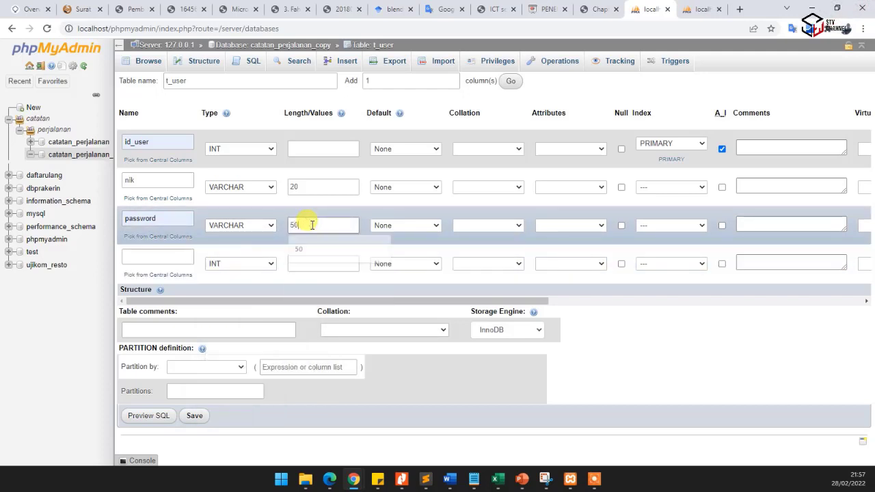
left_click(298, 248)
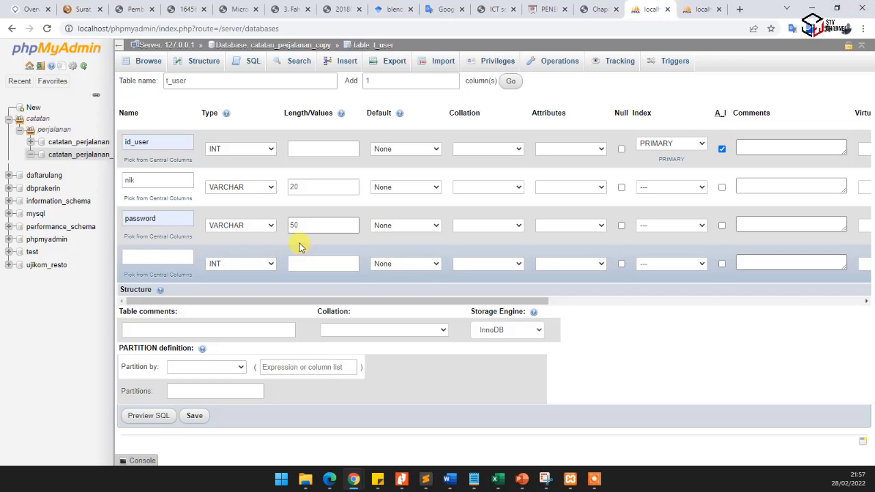
- Define the fourth column of t_user as namauser, type VARCHAR with length 50
left_click(141, 256)
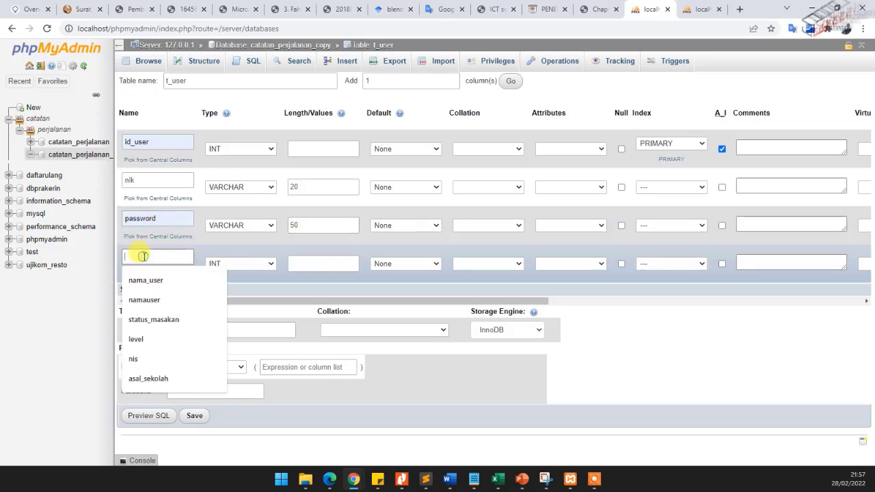
left_click(153, 299)
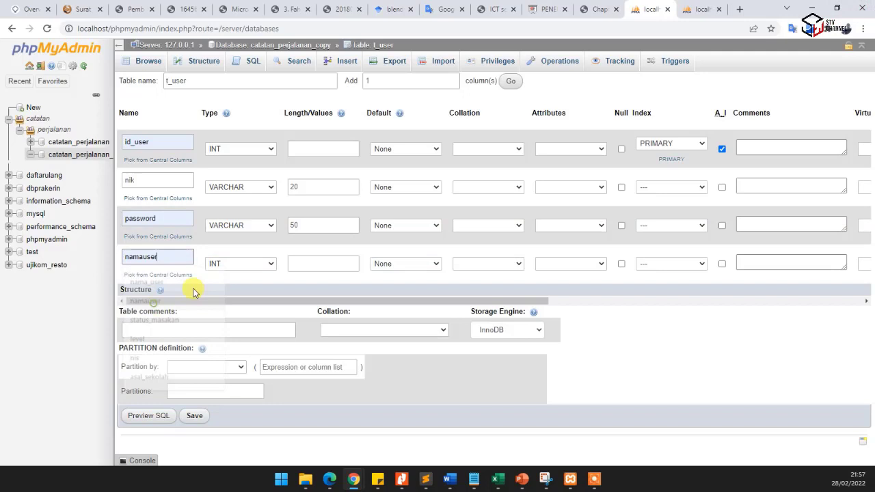
left_click(232, 265)
left_click(239, 284)
left_click(303, 265)
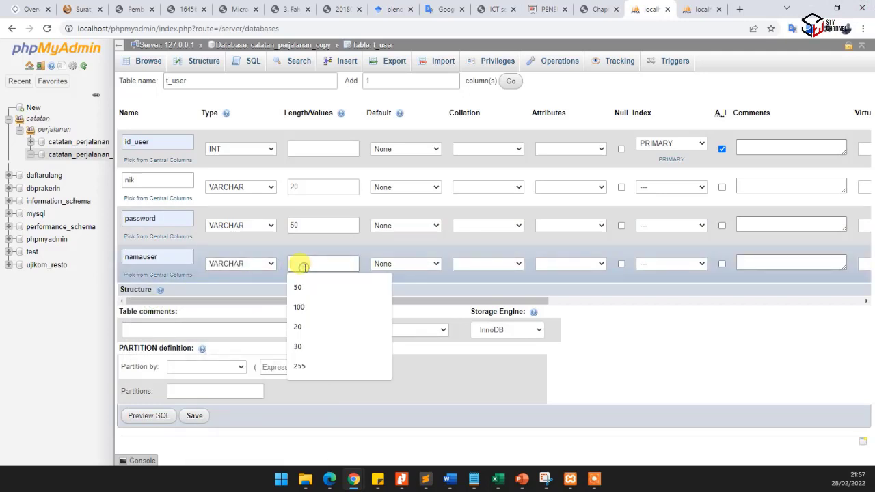
type("50")
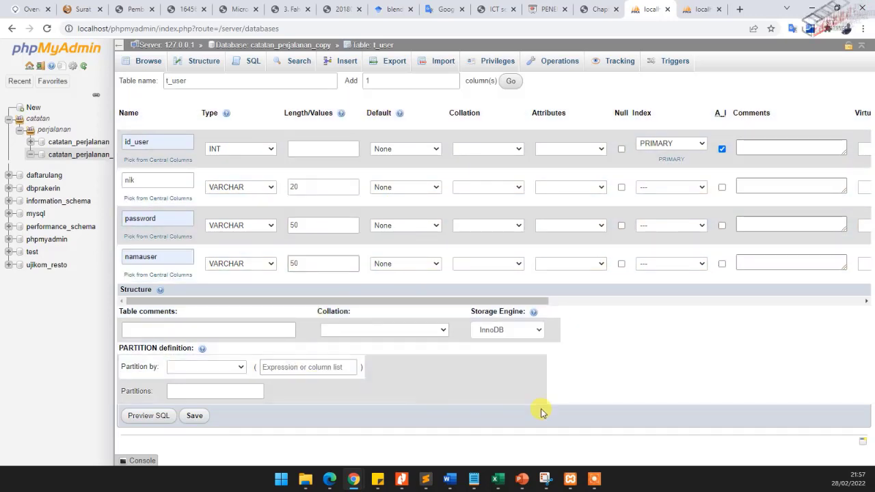
- Save the t_user table and review its rows and the table list of catatan_perjalanan_copy
left_click(194, 417)
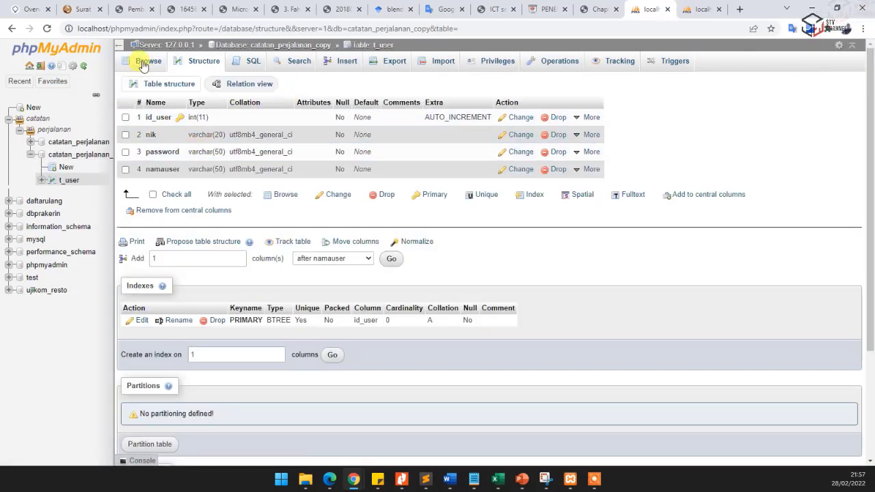
left_click(145, 62)
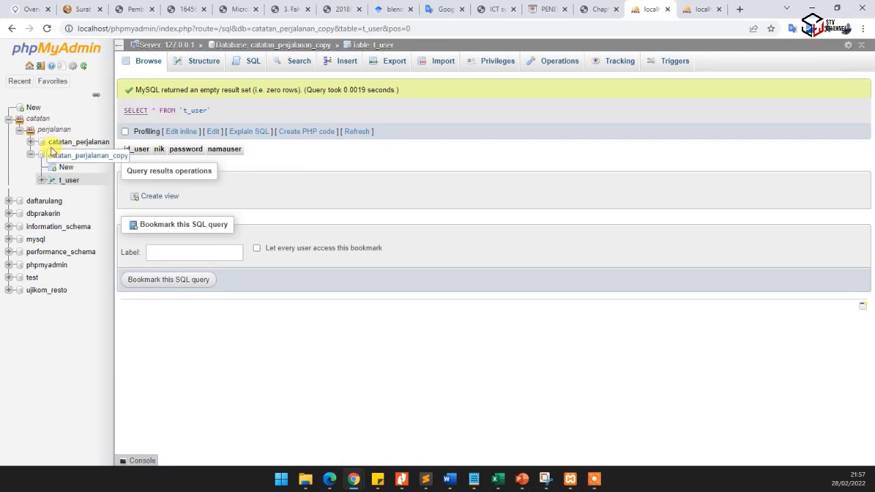
left_click(61, 155)
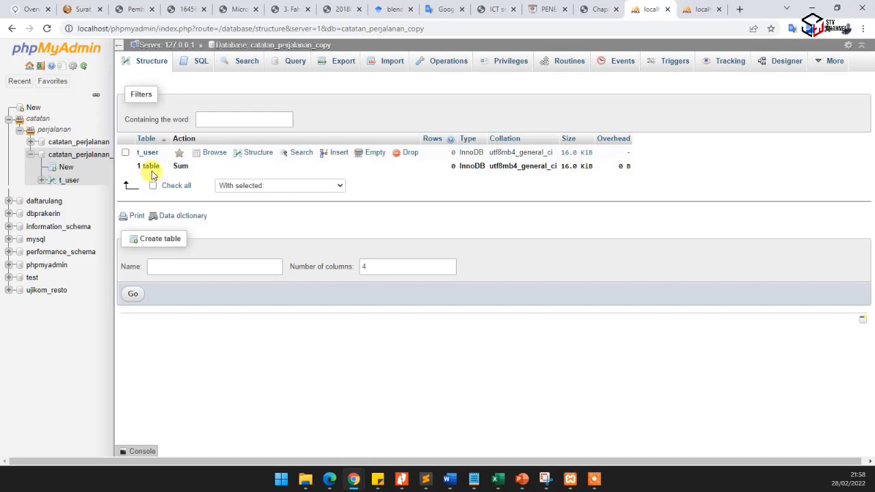
- Start a new table named t_catatan in catatan_perjalanan_copy, checking the original database's Designer diagram for its columns
left_click(65, 168)
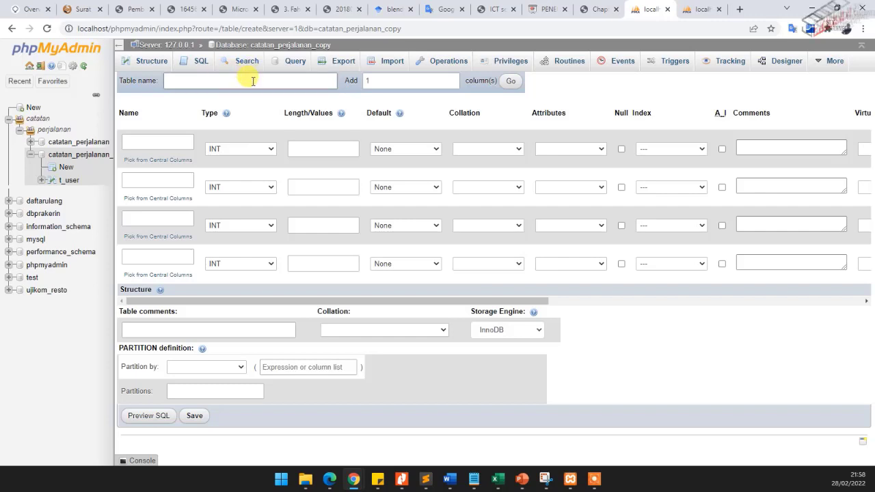
left_click(252, 81)
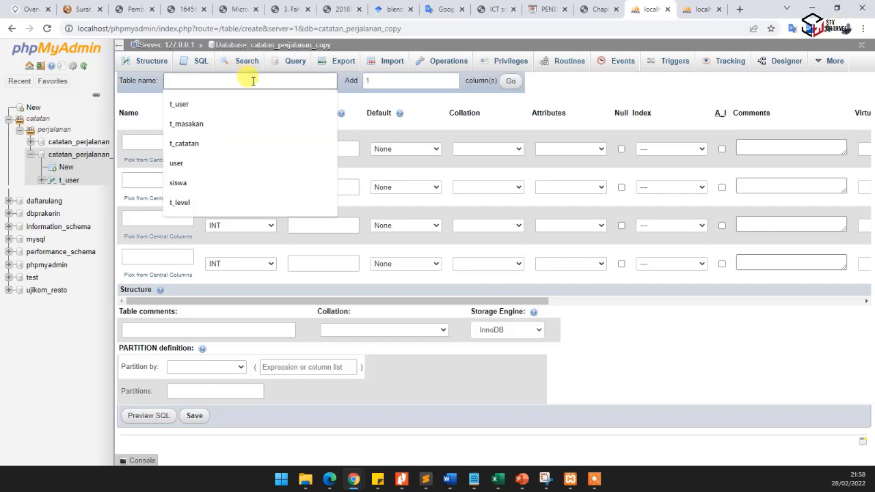
type("t")
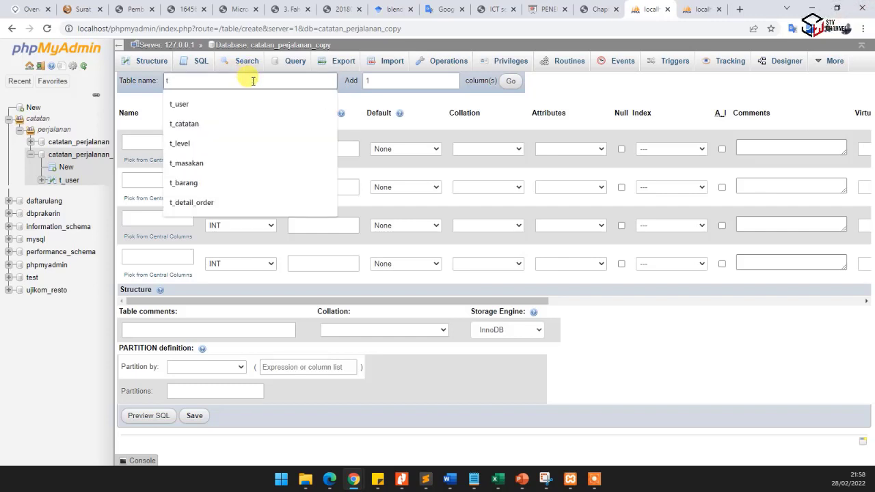
type("_catatan")
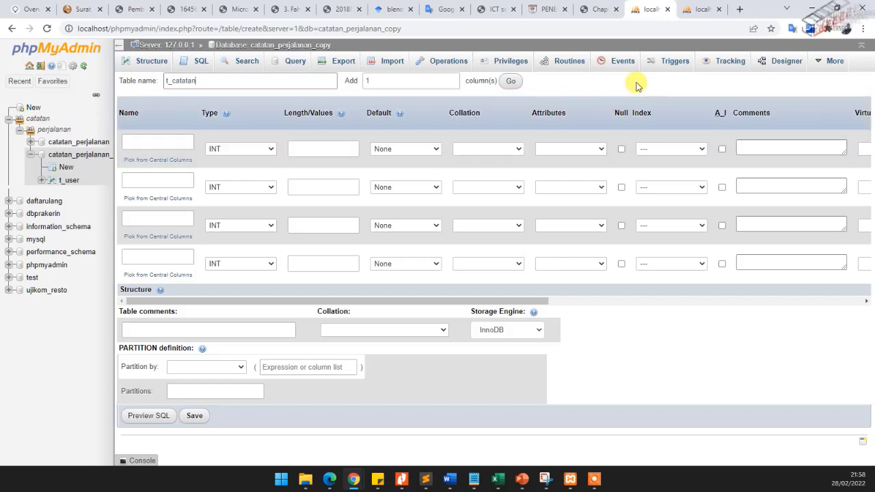
left_click(695, 10)
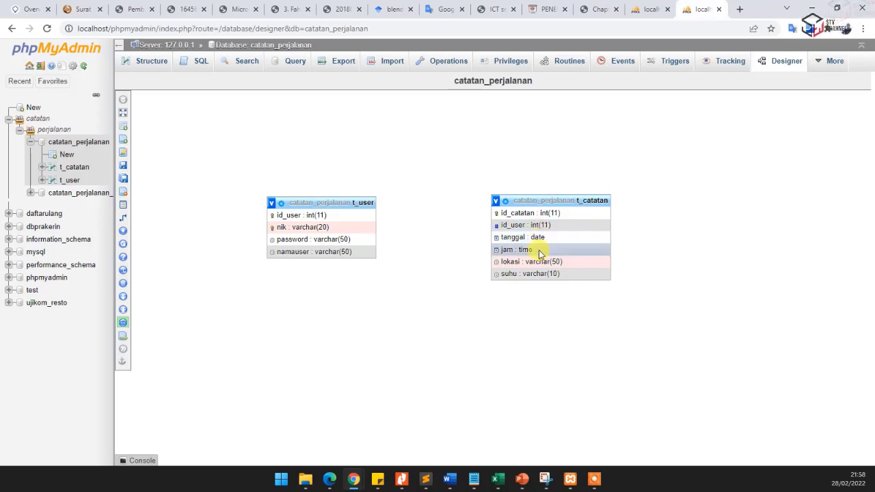
left_click(646, 9)
- Define the first column of t_catatan as id_catatan, type INT, with a PRIMARY index and auto-increment
left_click(170, 138)
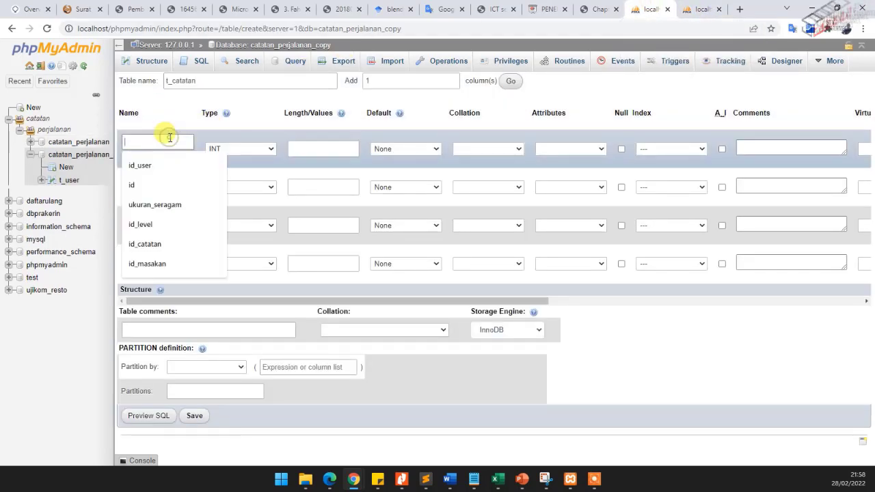
type("id_cata")
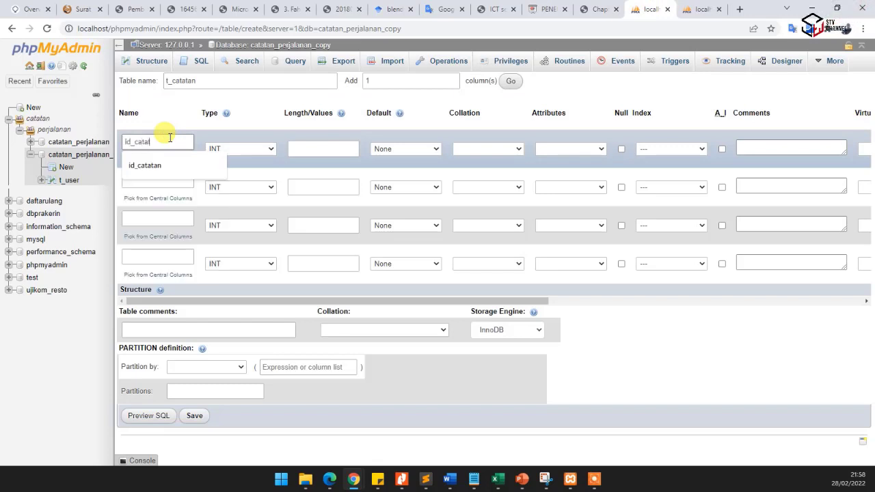
type("tan")
left_click(160, 165)
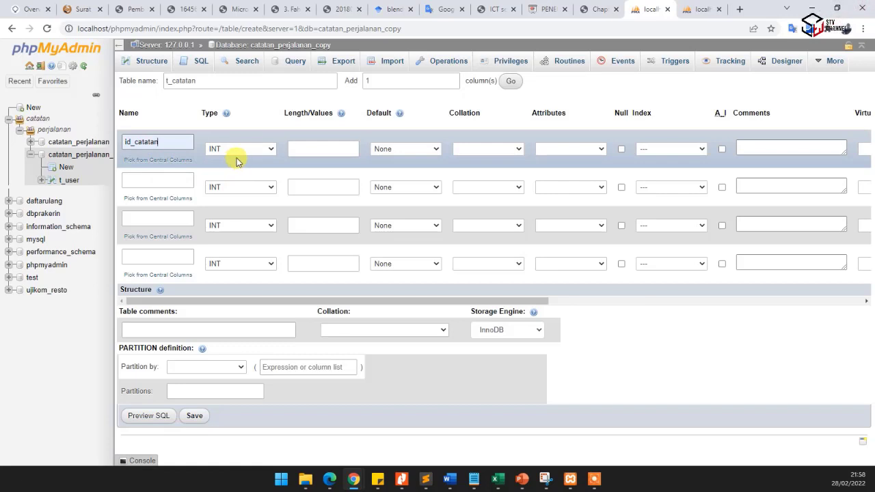
left_click(652, 148)
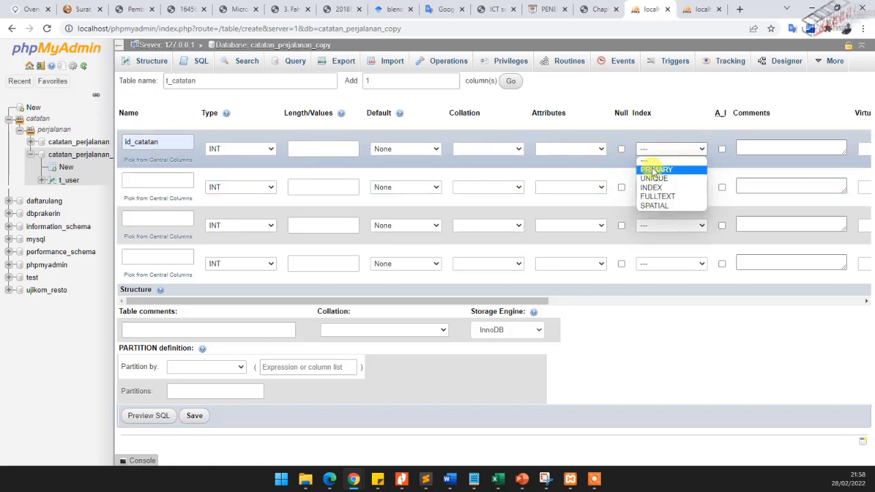
left_click(655, 170)
left_click(497, 355)
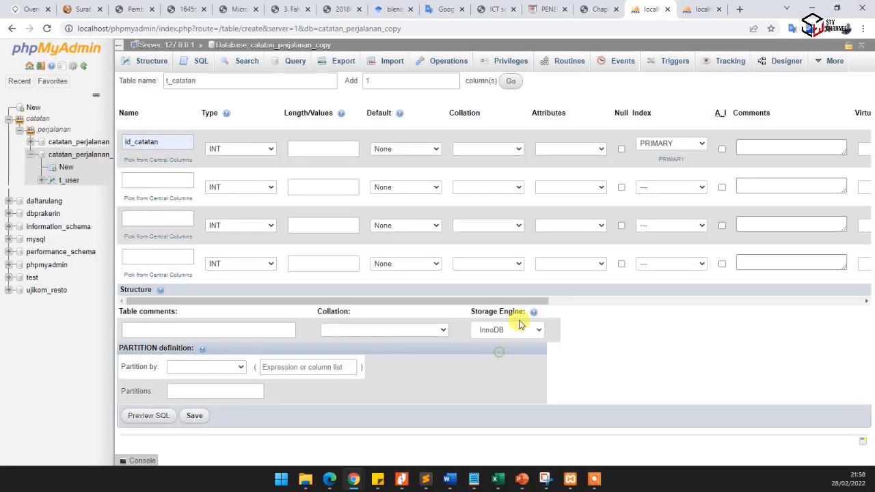
left_click(723, 151)
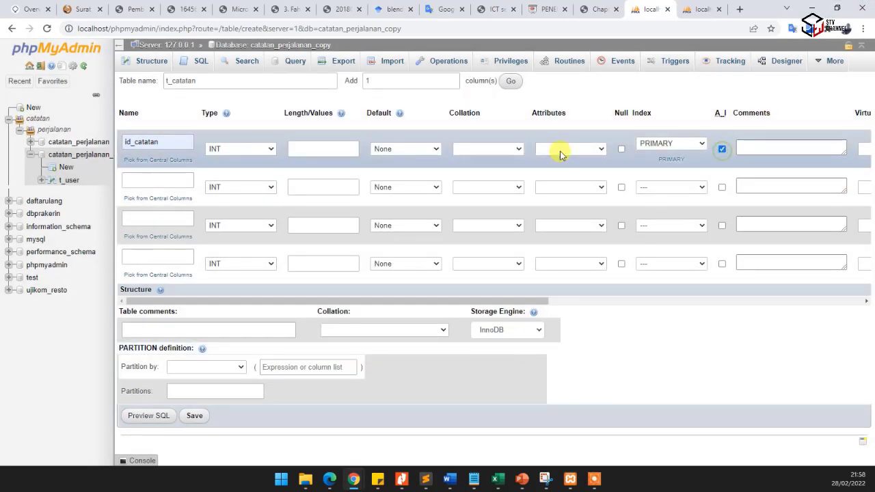
- Name the second column of t_catatan id_user, keeping type INT
left_click(148, 181)
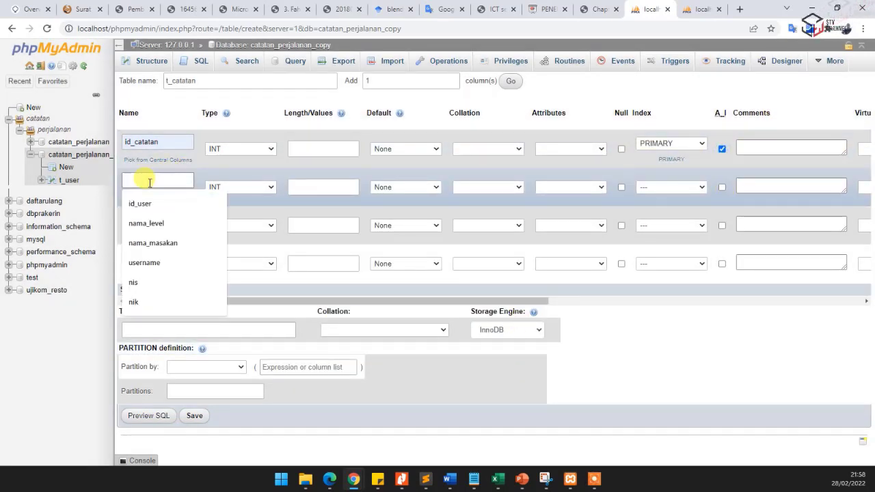
type("id_user")
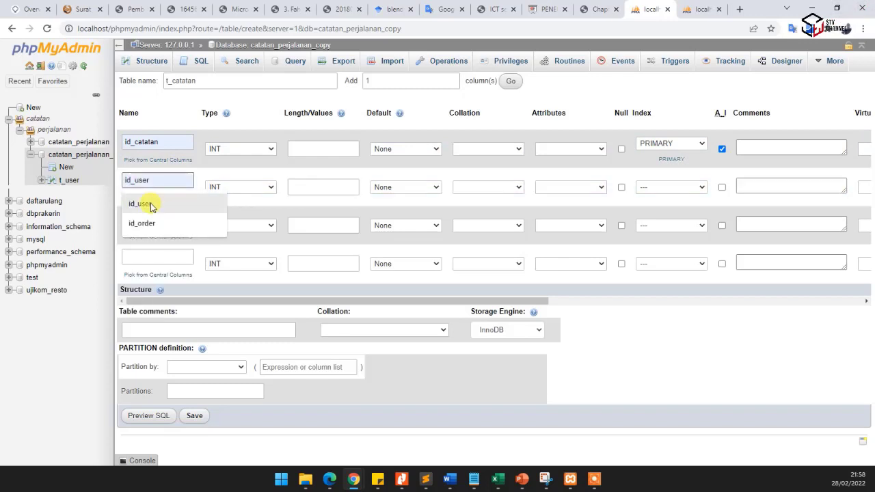
left_click(145, 203)
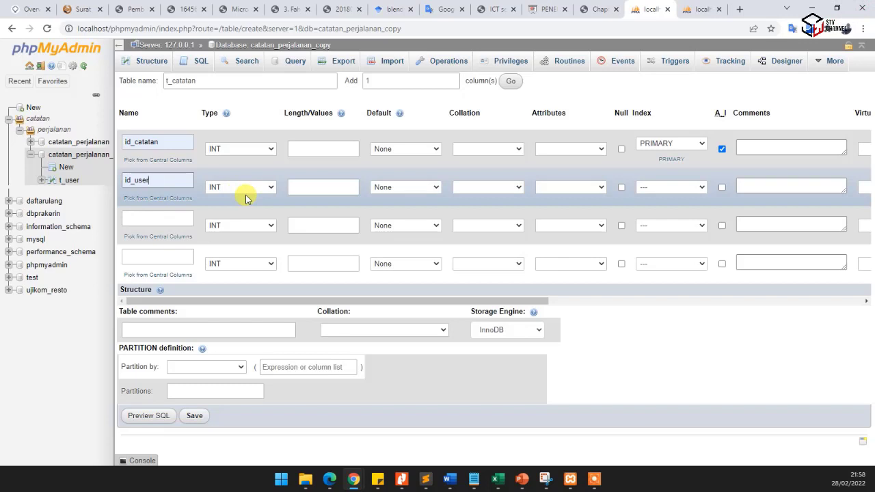
- Define the third column of t_catatan as jam with type TIME
left_click(164, 218)
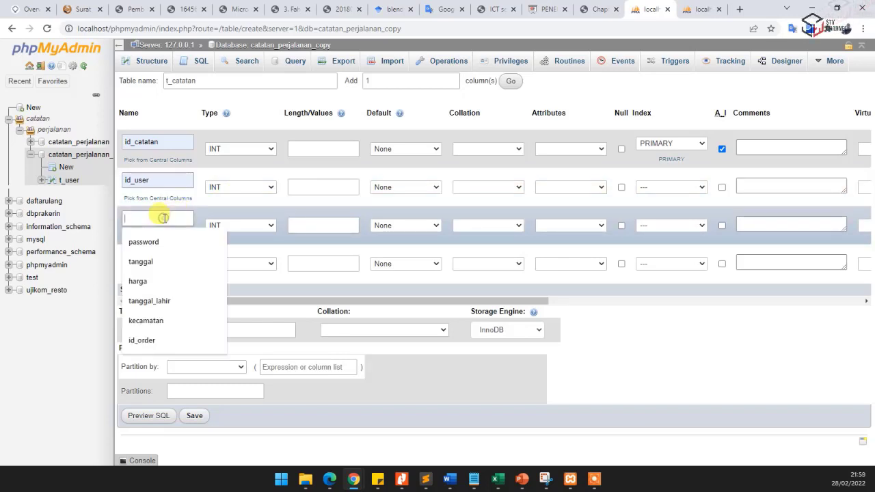
type("jam")
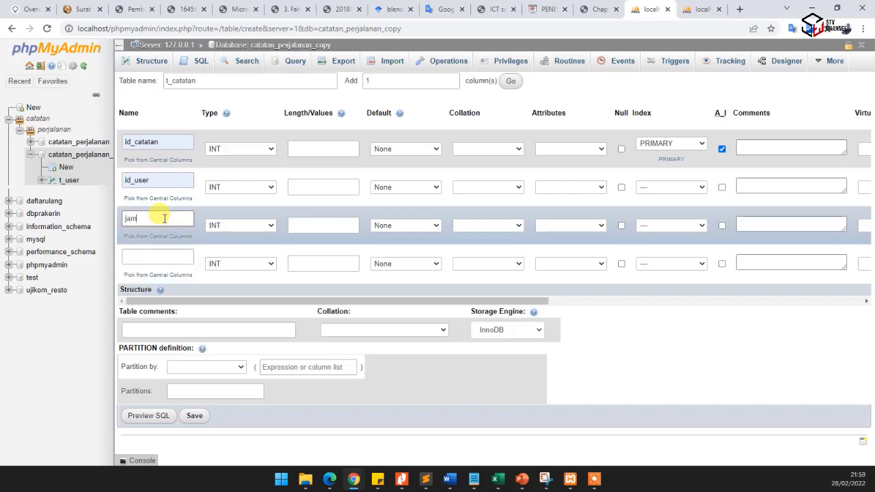
left_click(220, 226)
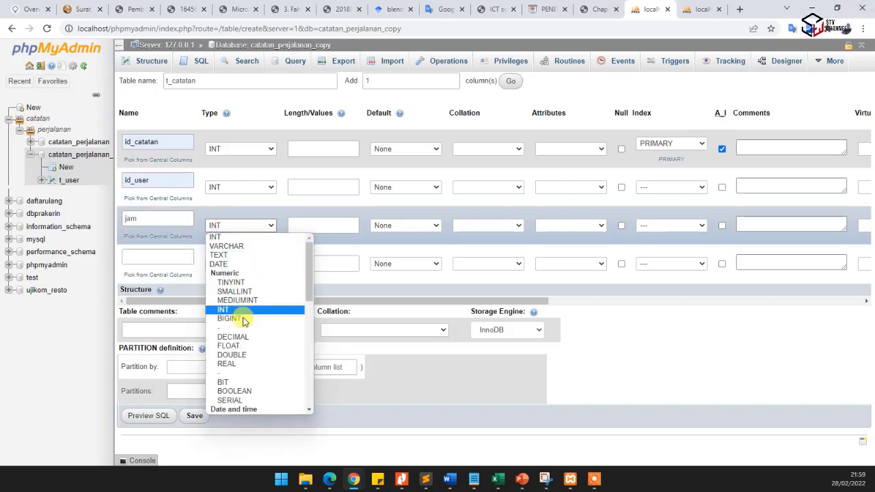
scroll(244, 338, "down", 3)
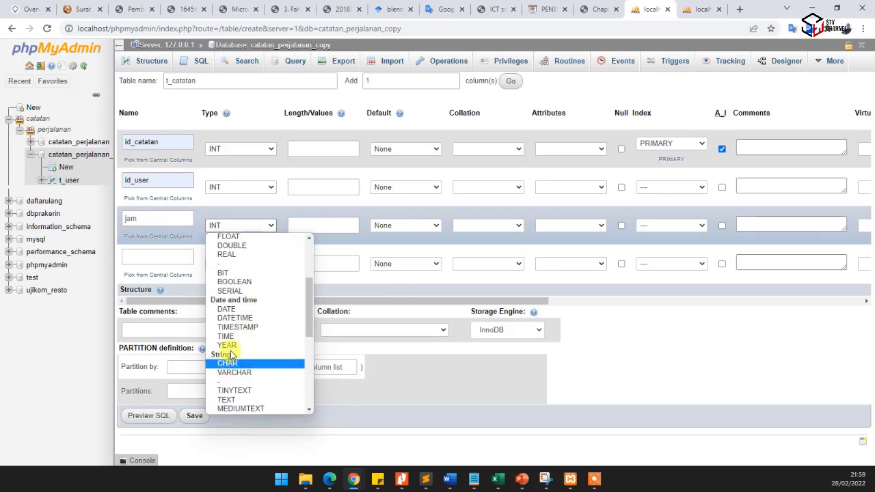
left_click(231, 337)
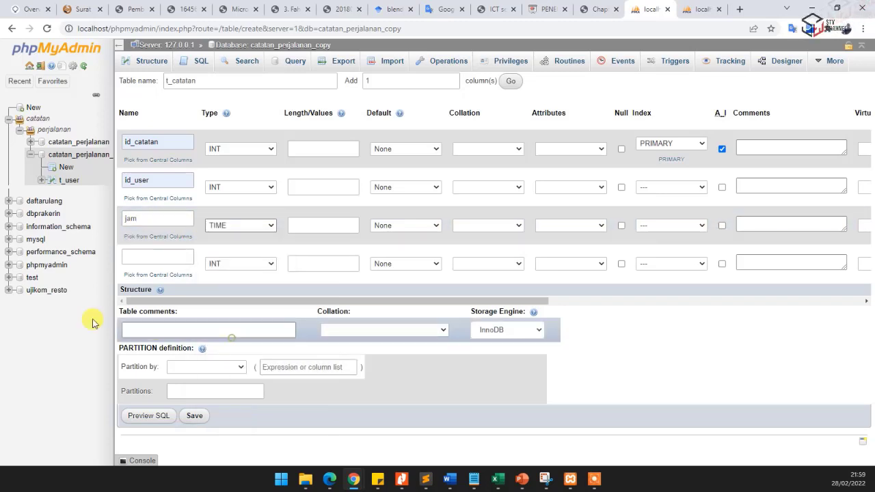
- Define the fourth column of t_catatan as tanggal with type DATE
left_click(157, 257)
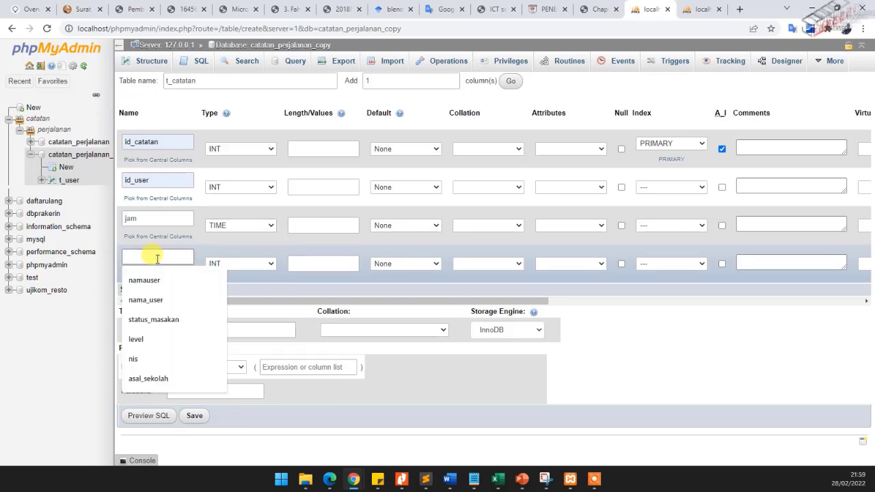
type("tanggal")
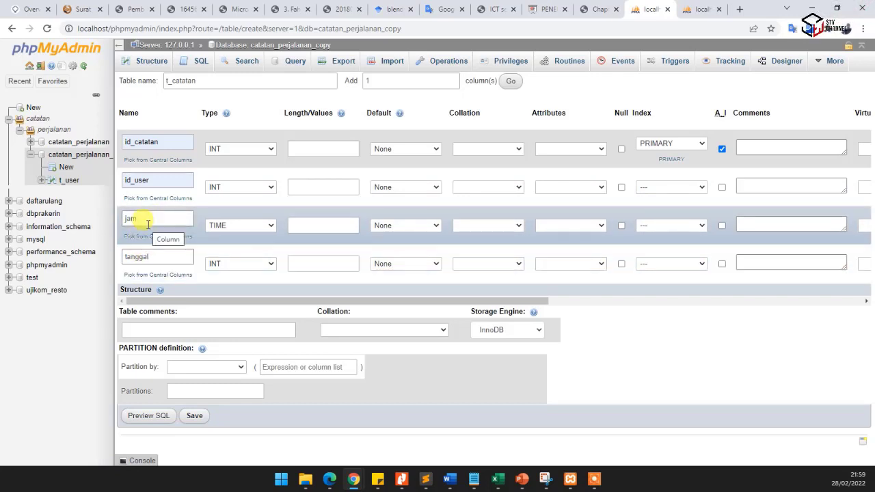
left_click(235, 267)
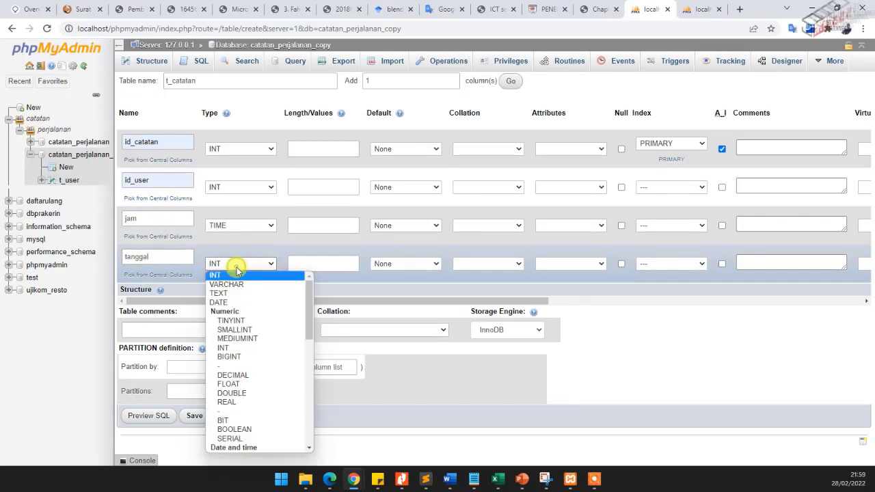
left_click(230, 303)
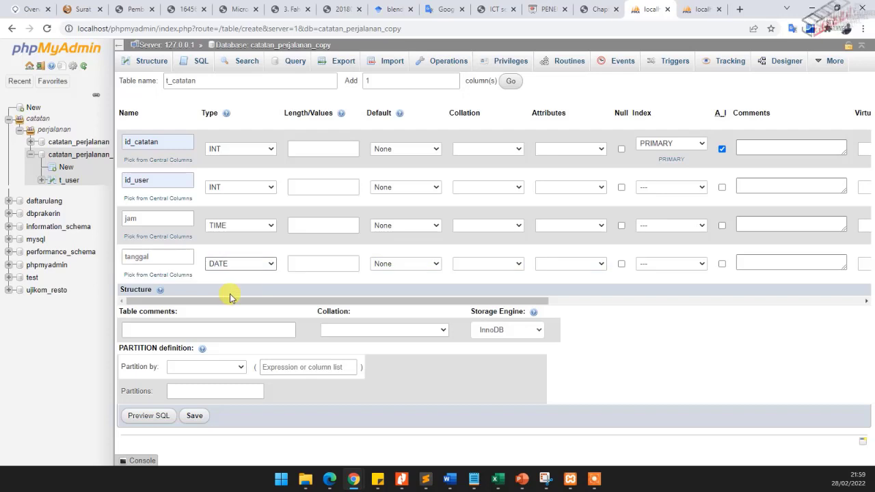
- Check the original t_catatan design in catatan_perjalanan, and add 2 more columns to the new t_catatan table form
left_click(703, 12)
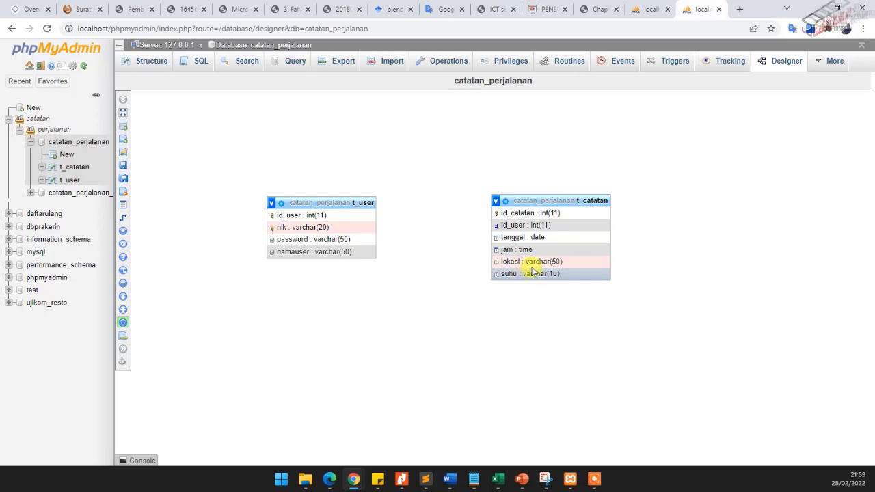
left_click(657, 6)
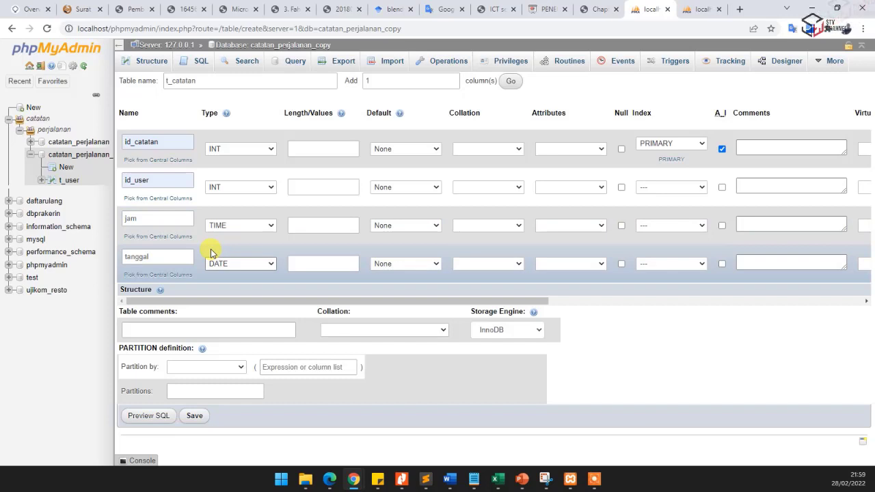
double_click(413, 81)
left_click(455, 75)
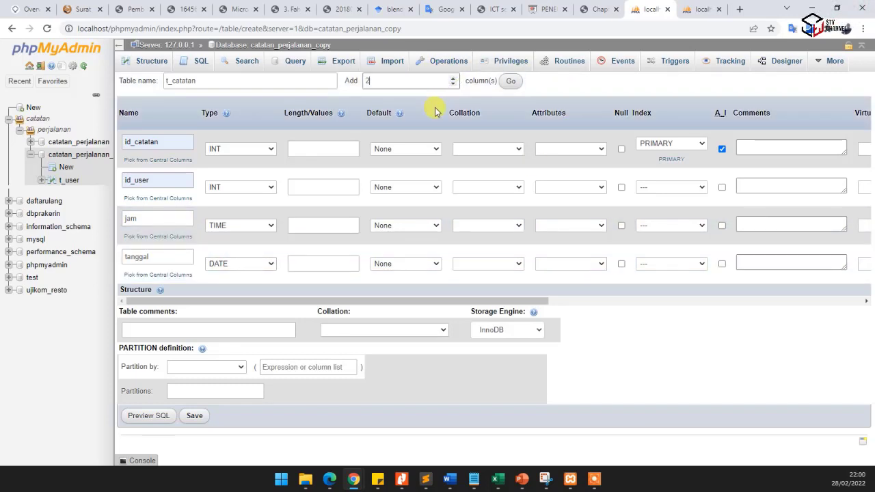
left_click(509, 82)
- Define the fifth column of t_catatan as lokasi with type VARCHAR and length 50
left_click(154, 296)
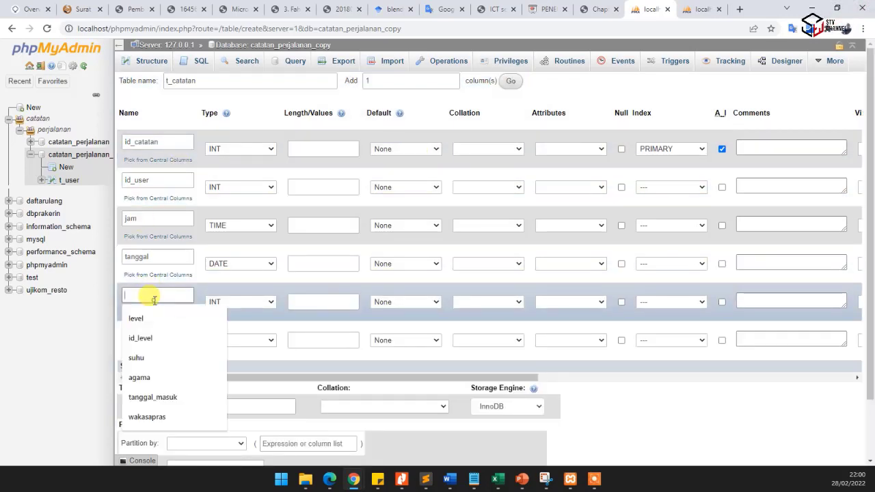
type("lokasi")
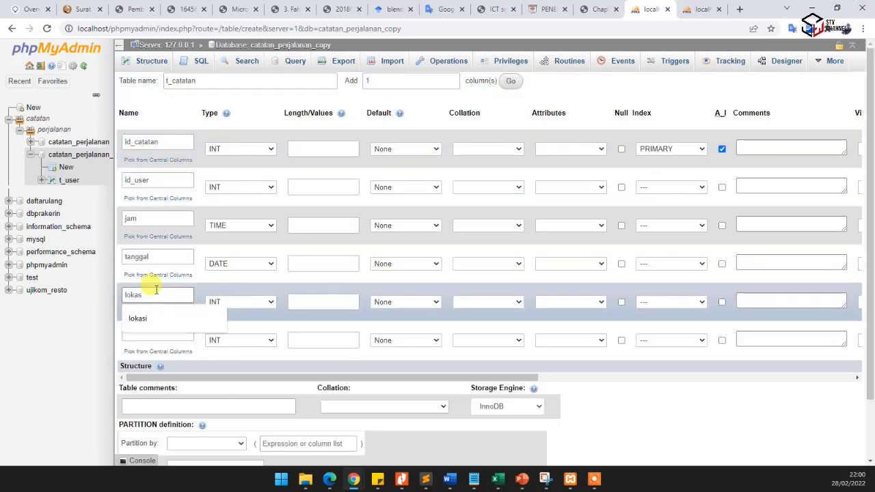
left_click(150, 321)
left_click(150, 332)
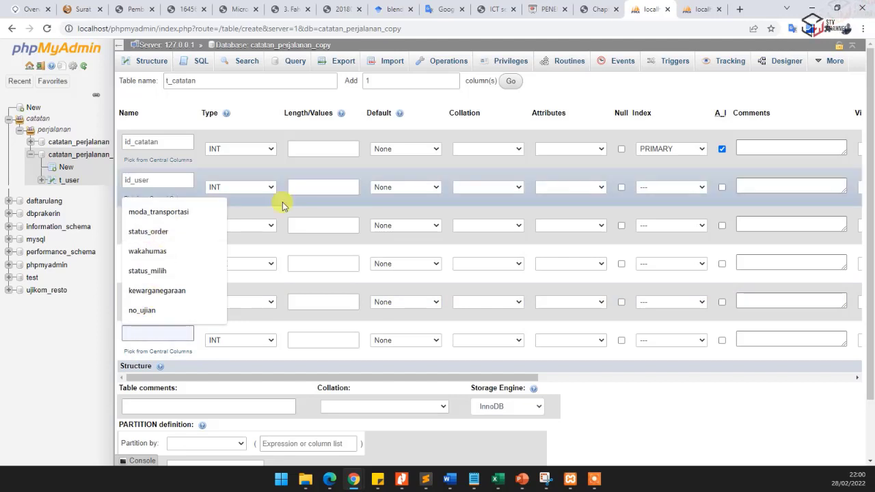
left_click(225, 302)
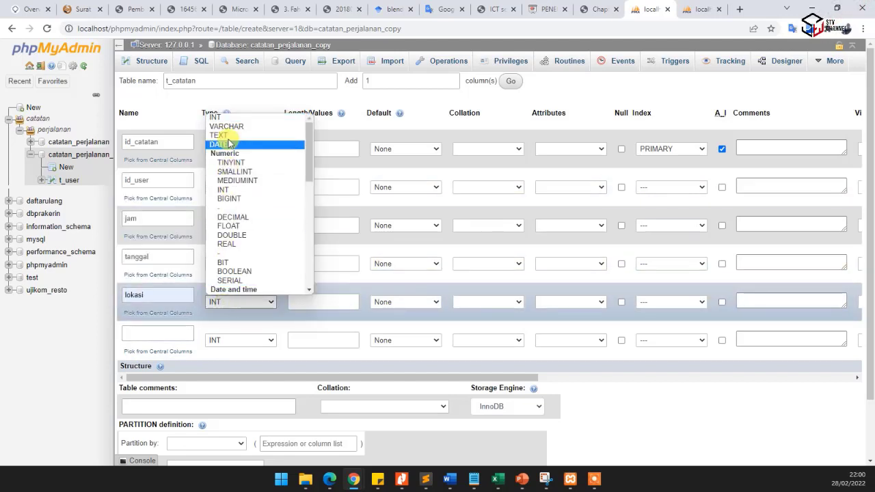
left_click(226, 126)
left_click(318, 302)
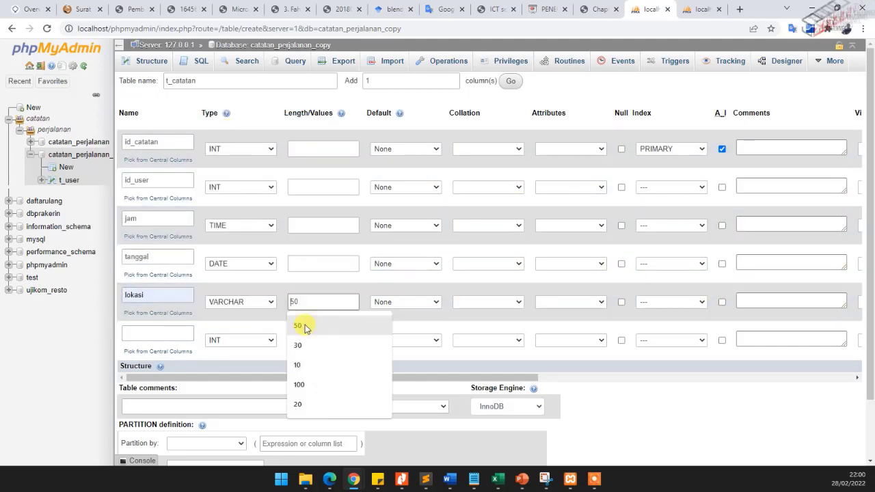
left_click(305, 327)
- Define the sixth column of t_catatan as suhu with type VARCHAR and length 20, and save the table
left_click(165, 333)
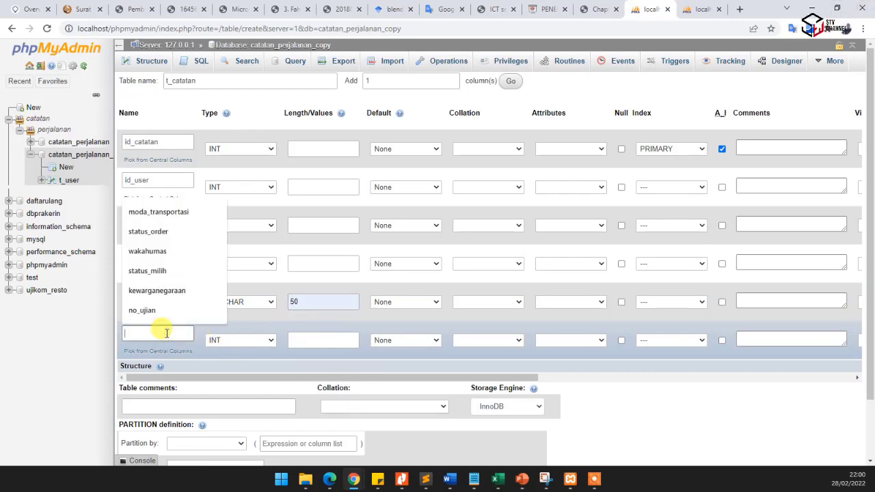
type("suhu")
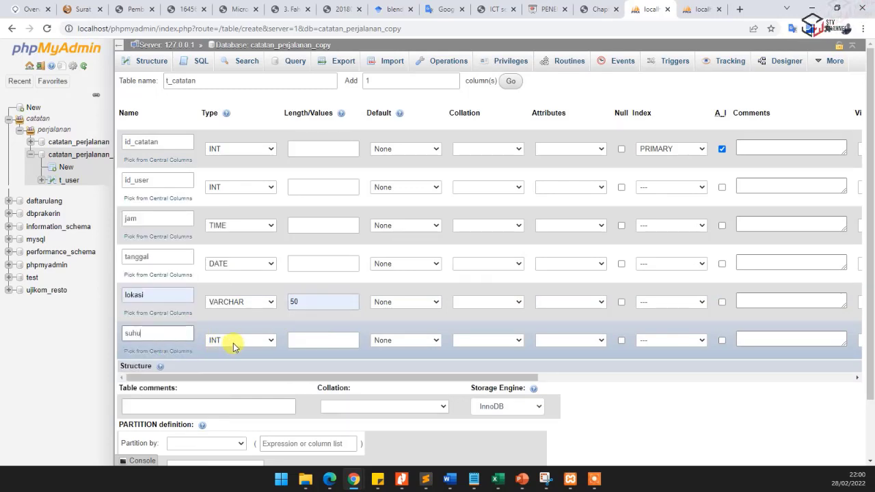
left_click(232, 344)
left_click(229, 169)
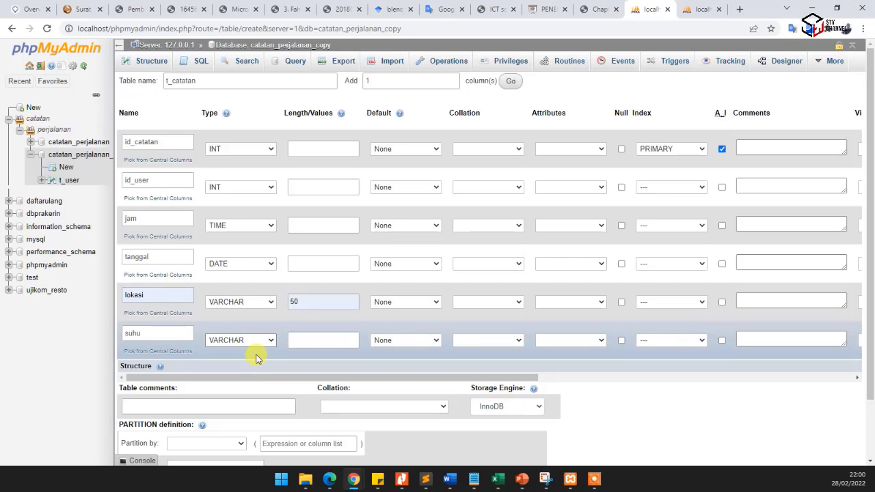
left_click(301, 339)
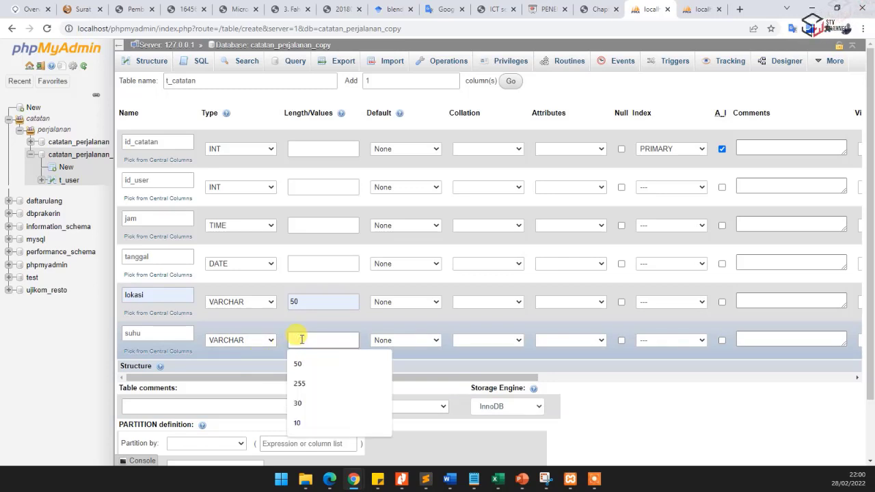
type("20")
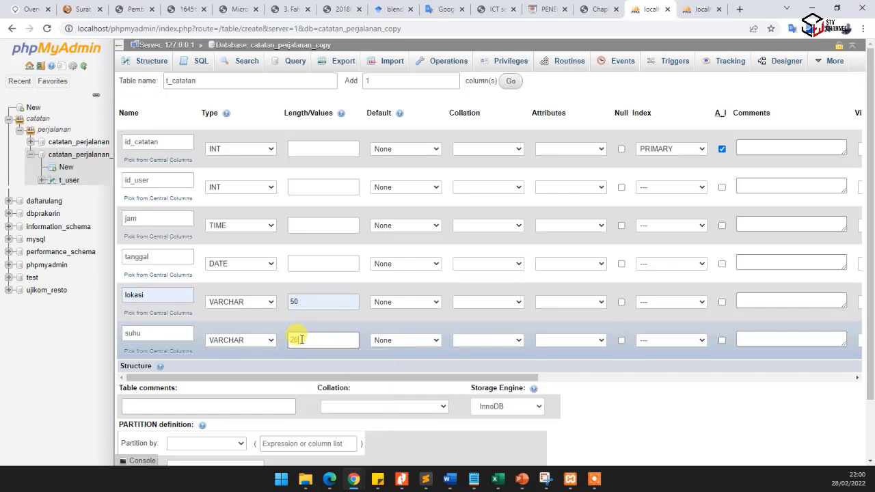
scroll(291, 333, "down", 2)
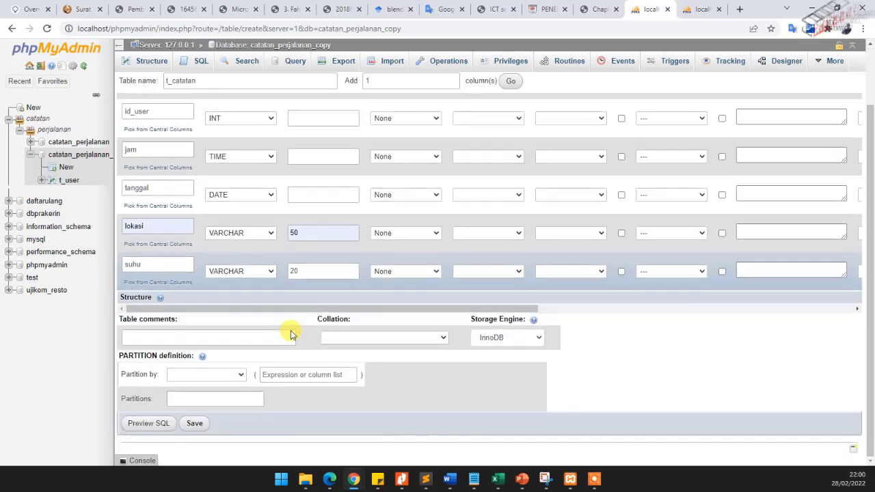
left_click(196, 426)
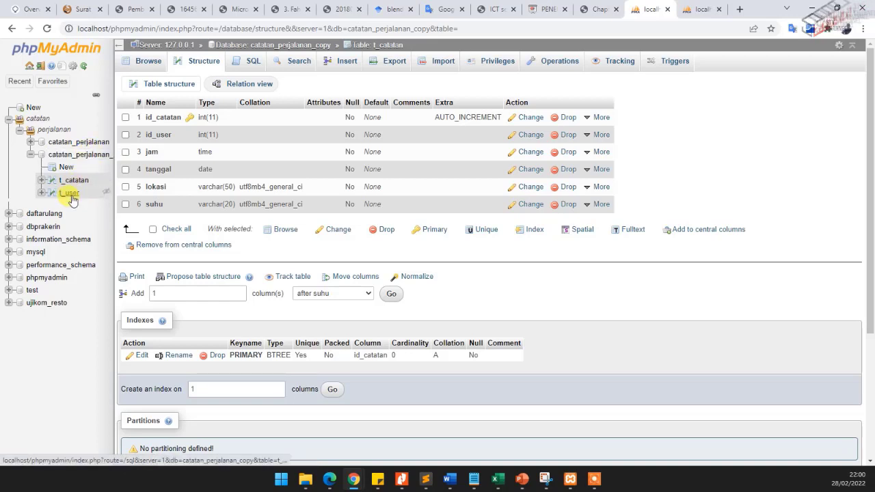
- Place t_user and t_catatan side by side in the Designer of catatan_perjalanan_copy and compare them with the original database's diagram
left_click(96, 161)
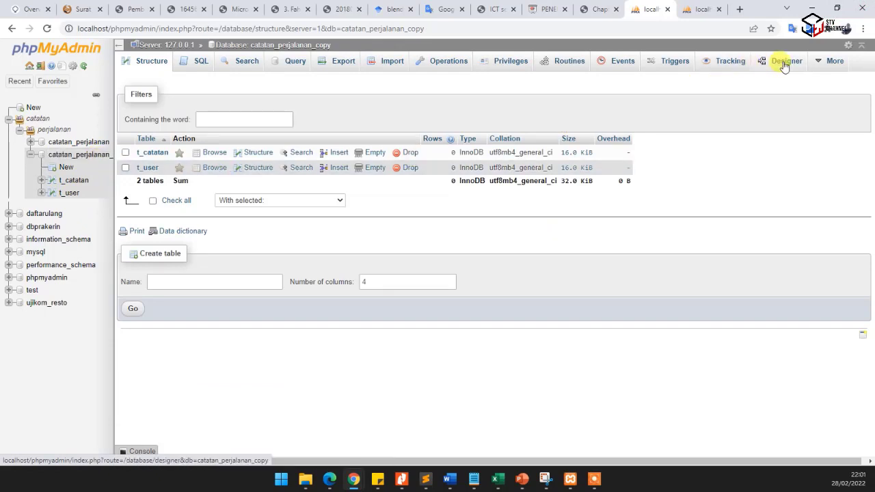
left_click(785, 62)
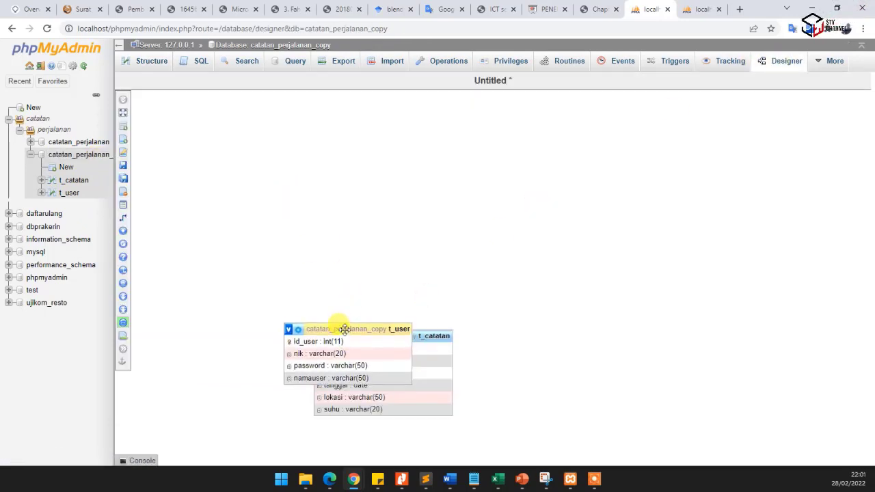
left_click_drag(342, 328, 243, 281)
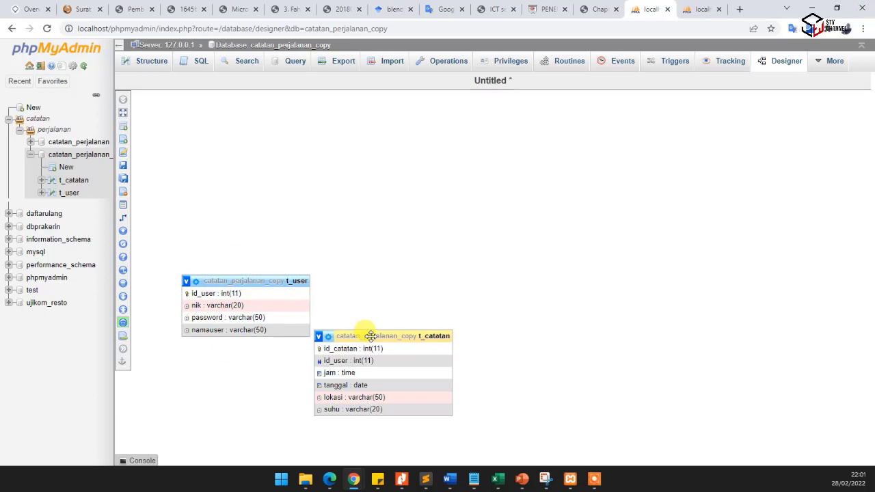
left_click_drag(396, 339, 509, 268)
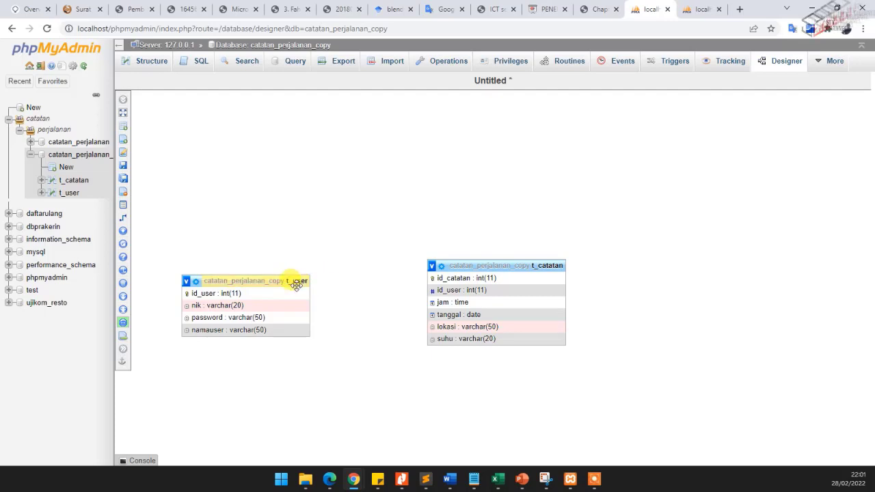
left_click(690, 11)
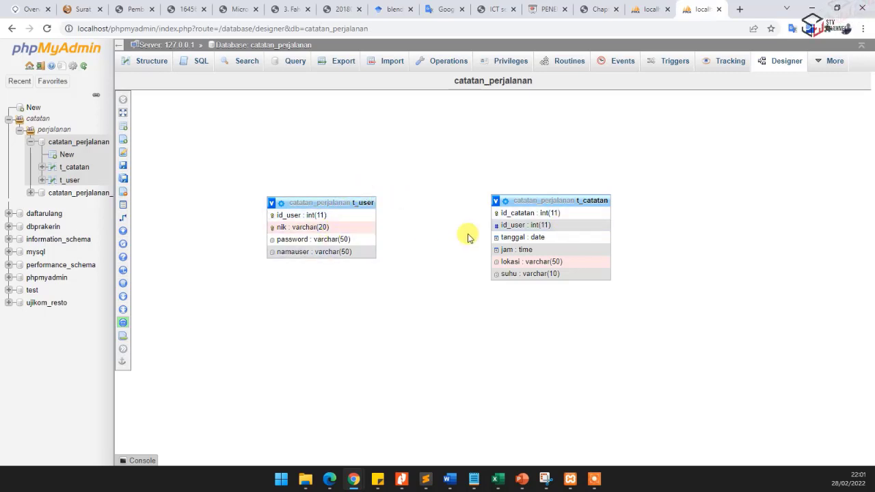
left_click(658, 9)
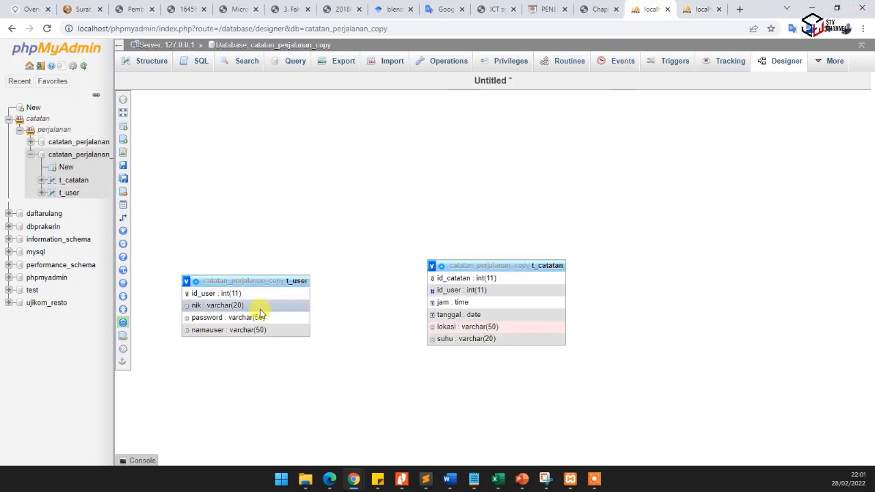